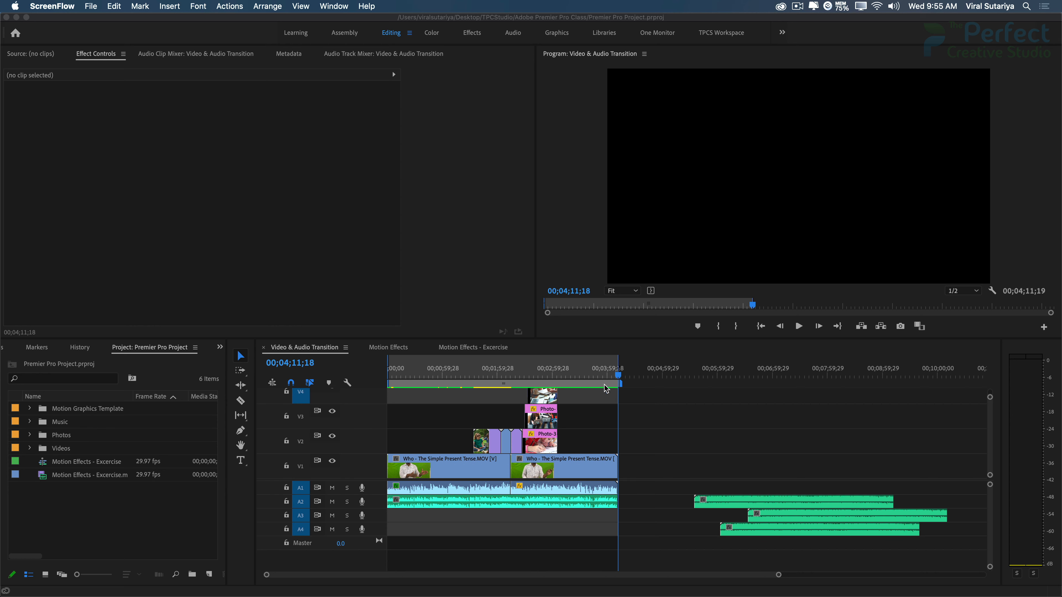
Open the media export settings with the timeline sequence active and cancel out of them.
{"action": "left_click", "coordinate": [516, 312]}
{"action": "left_click", "coordinate": [689, 454]}
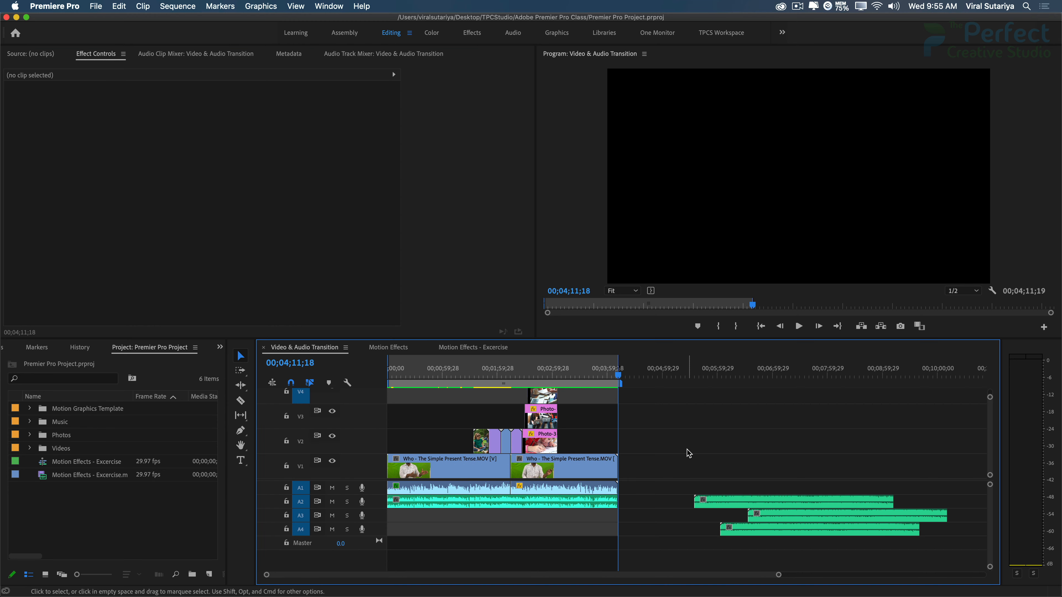
{"action": "key", "text": "super+m"}
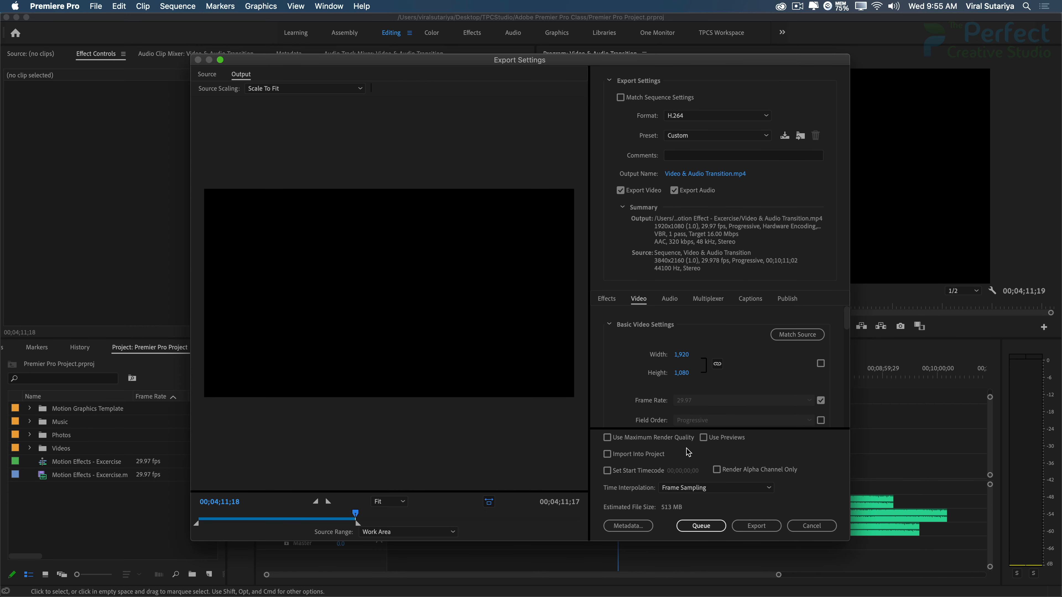
{"action": "left_click", "coordinate": [96, 6]}
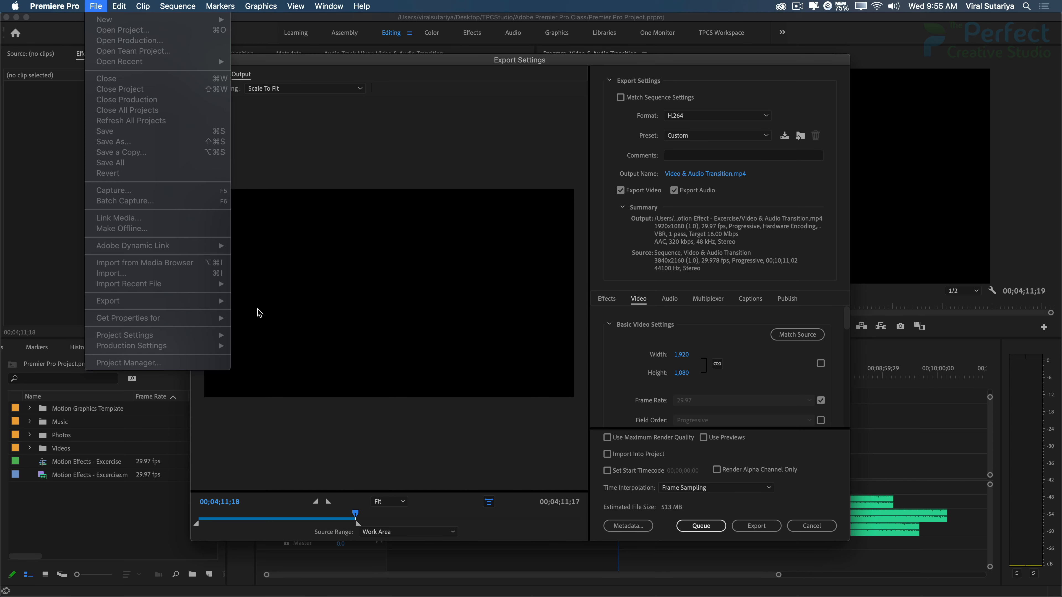
{"action": "left_click", "coordinate": [819, 526]}
{"action": "left_click", "coordinate": [820, 525]}
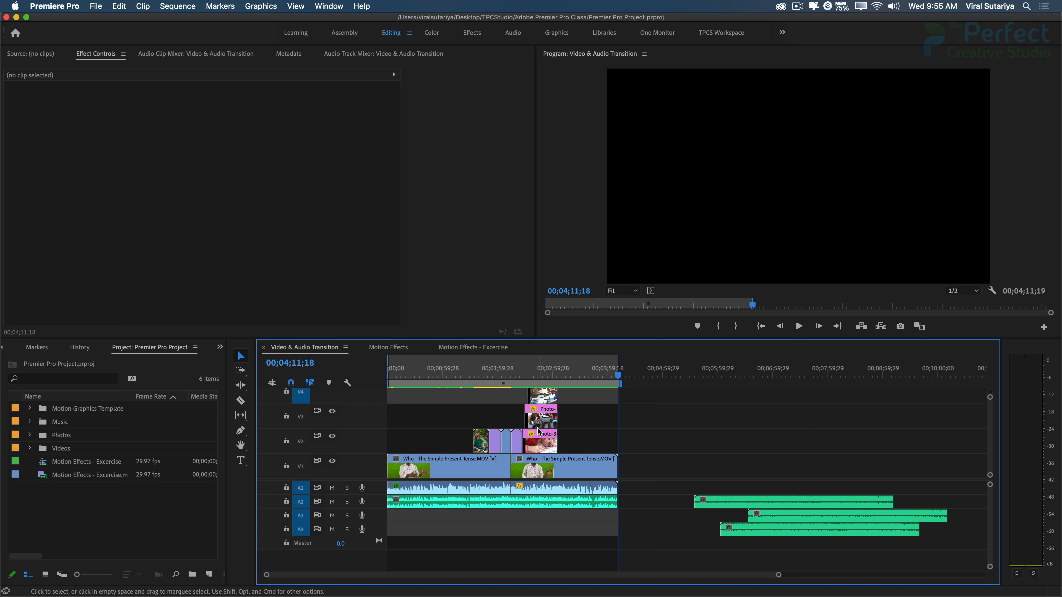
Open the media export settings with the Program monitor active and cancel out of them.
{"action": "left_click", "coordinate": [587, 197]}
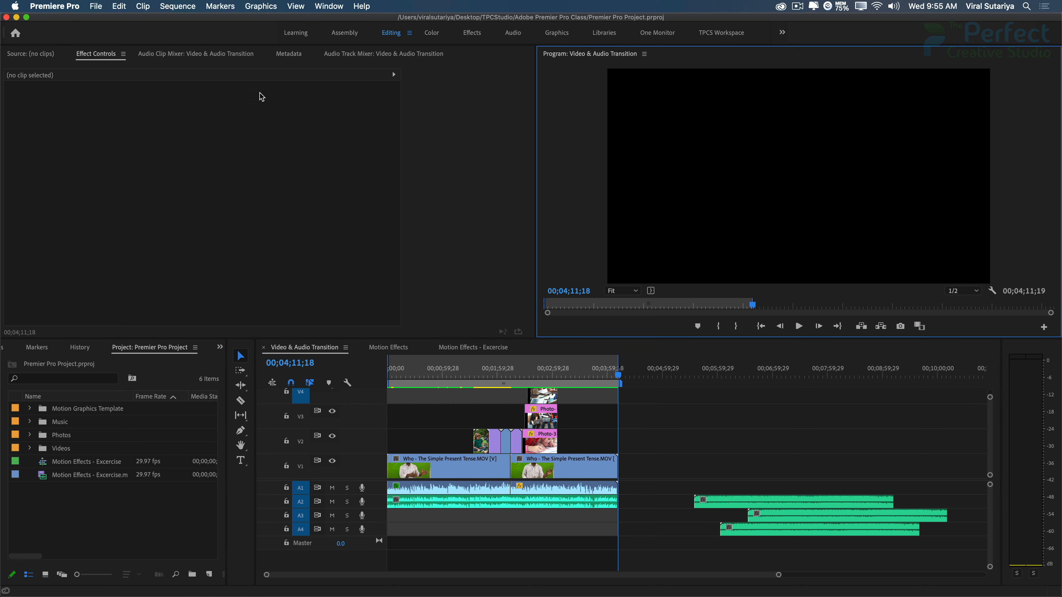
{"action": "left_click", "coordinate": [100, 8]}
{"action": "mouse_move", "coordinate": [161, 303]}
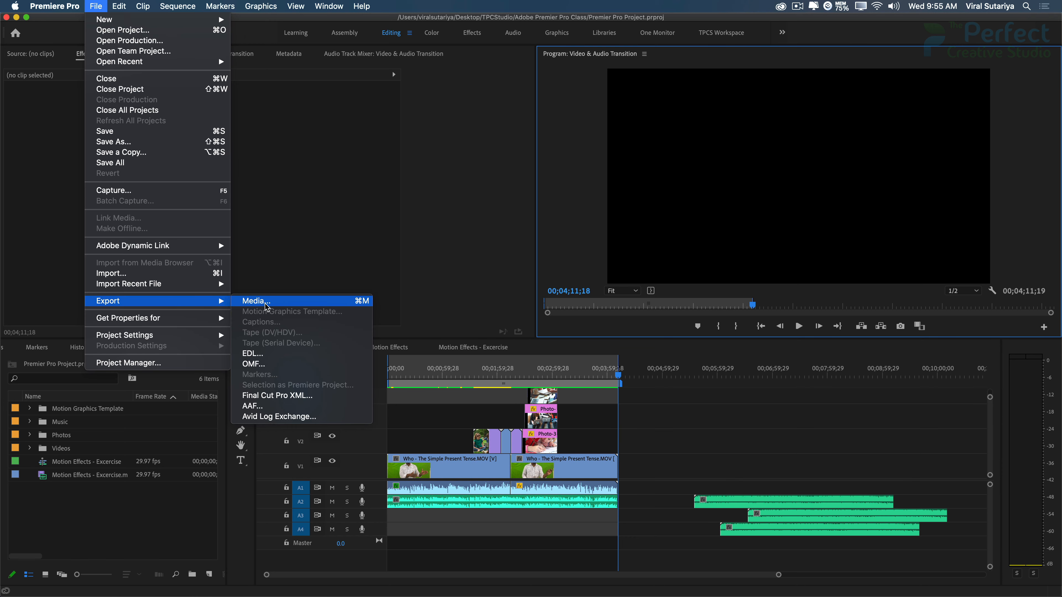
{"action": "left_click", "coordinate": [258, 305]}
{"action": "left_click", "coordinate": [811, 525]}
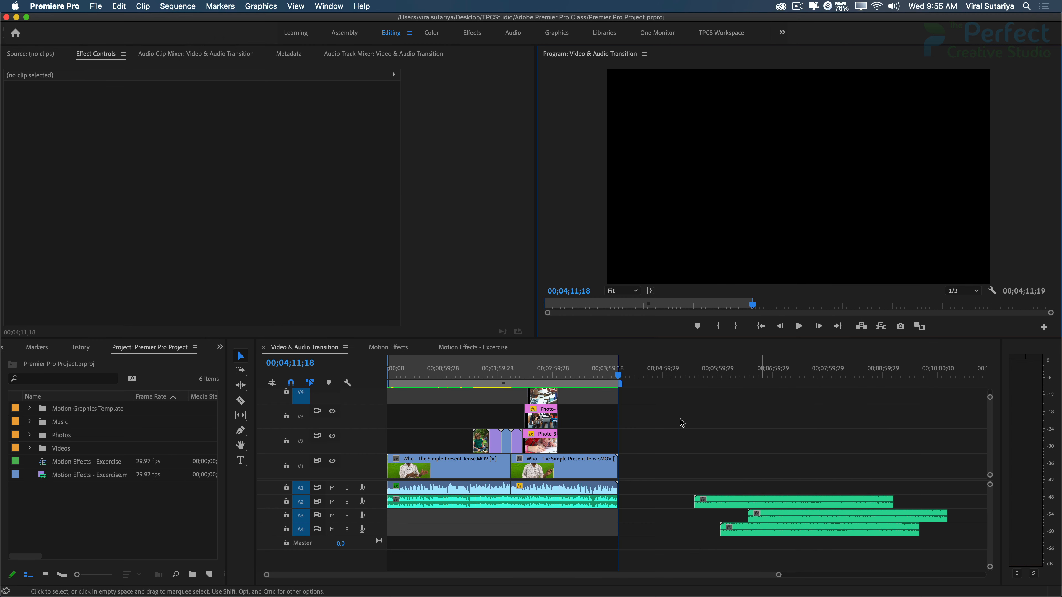
Open the media export settings with Effect Controls active and dismiss them.
{"action": "left_click", "coordinate": [427, 181]}
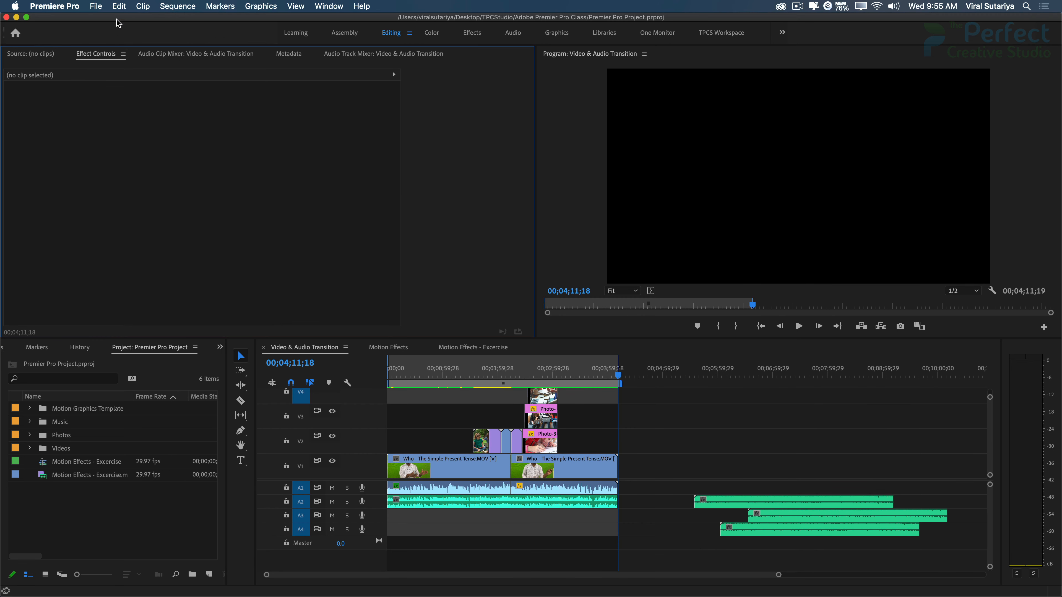
{"action": "left_click", "coordinate": [96, 6]}
{"action": "mouse_move", "coordinate": [186, 301]}
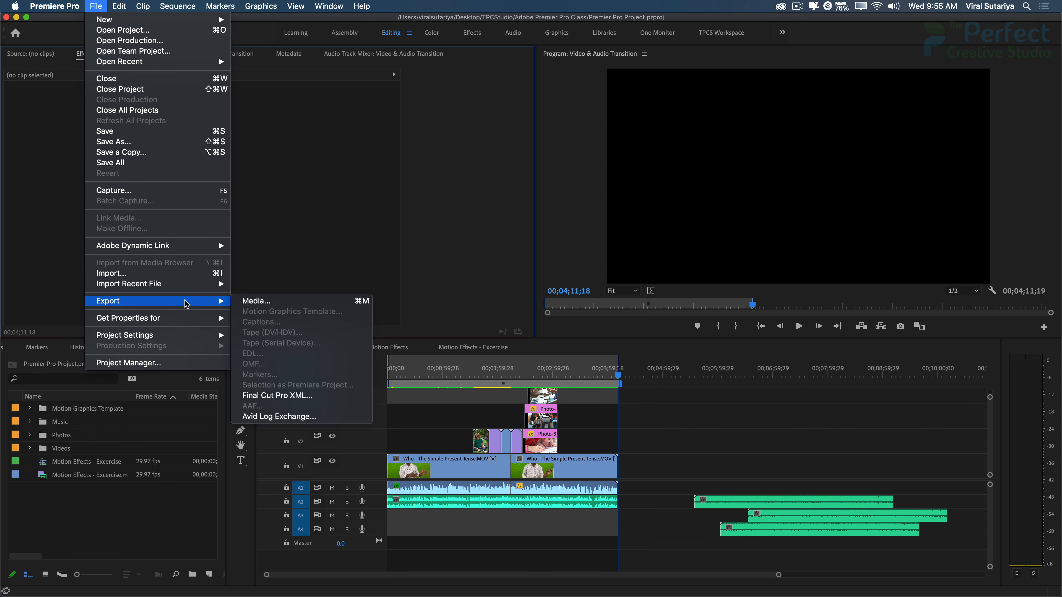
{"action": "left_click", "coordinate": [255, 302]}
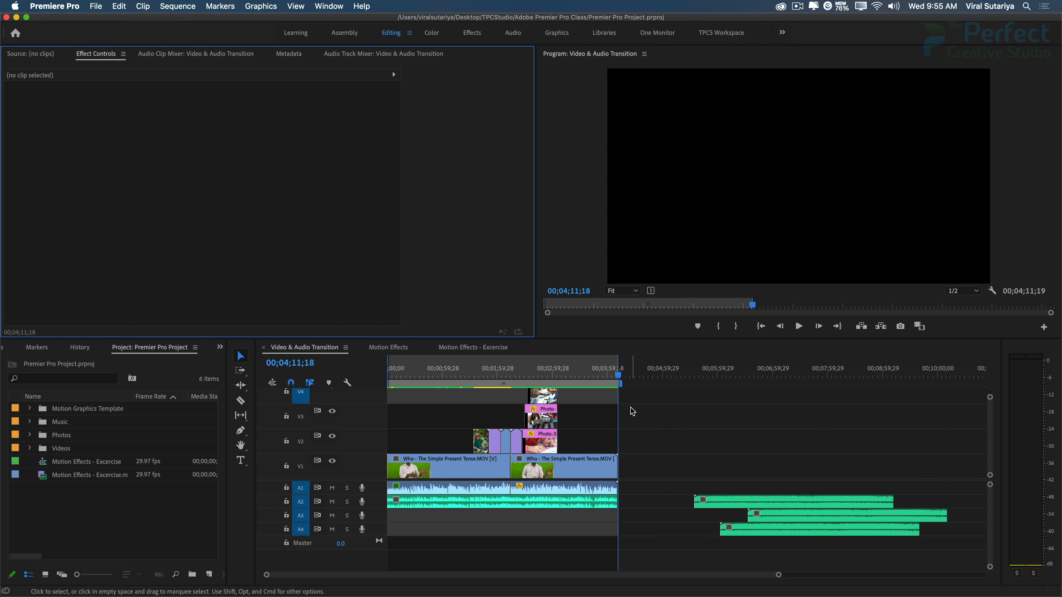
Check whether media export is available while the project bin area is active, and return focus to the timeline.
{"action": "left_click", "coordinate": [163, 497]}
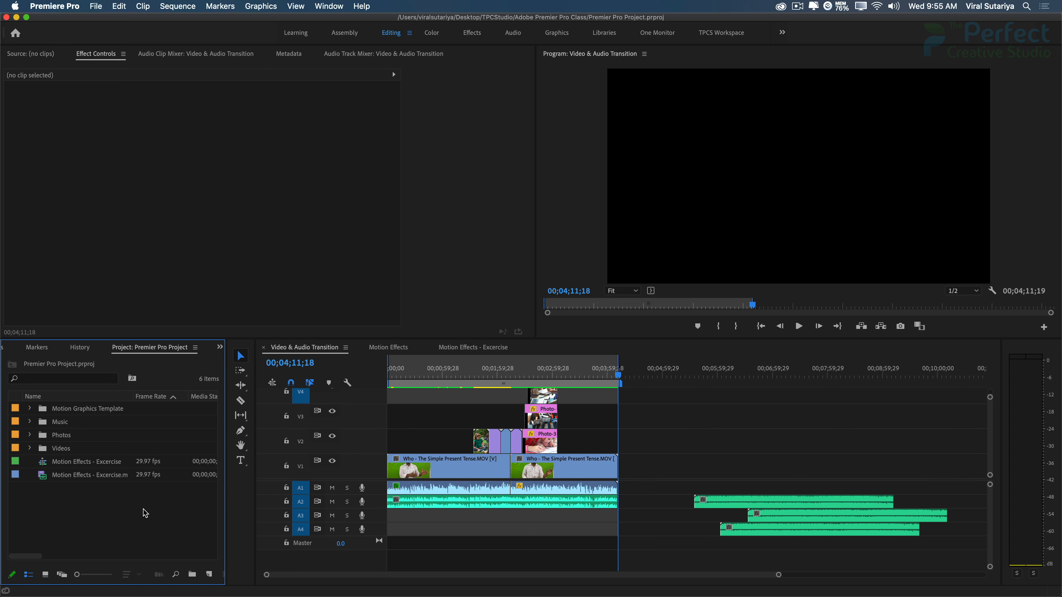
{"action": "left_click", "coordinate": [97, 6]}
{"action": "mouse_move", "coordinate": [170, 300]}
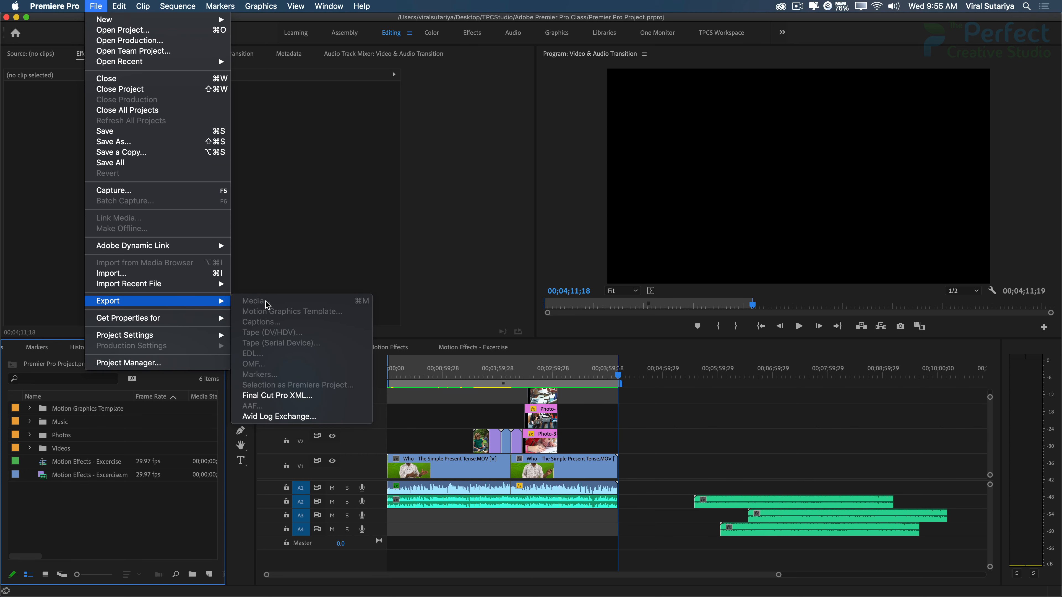
{"action": "left_click", "coordinate": [665, 406]}
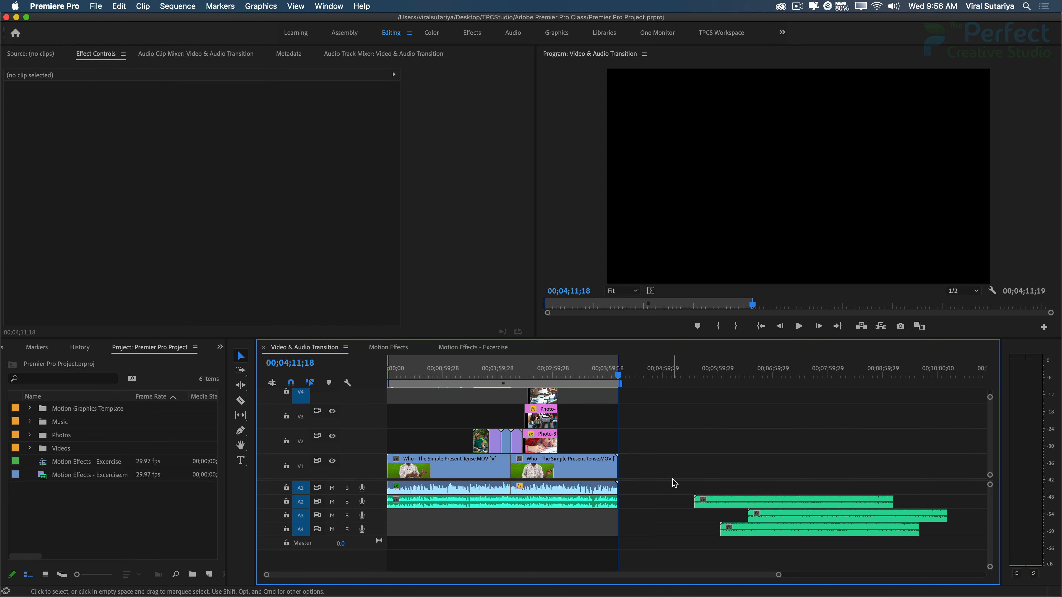
Open the sequence's export settings, preview the frame at 00;01;36;21, and enable source cropping to review the crop proportions.
{"action": "key", "text": "super+m"}
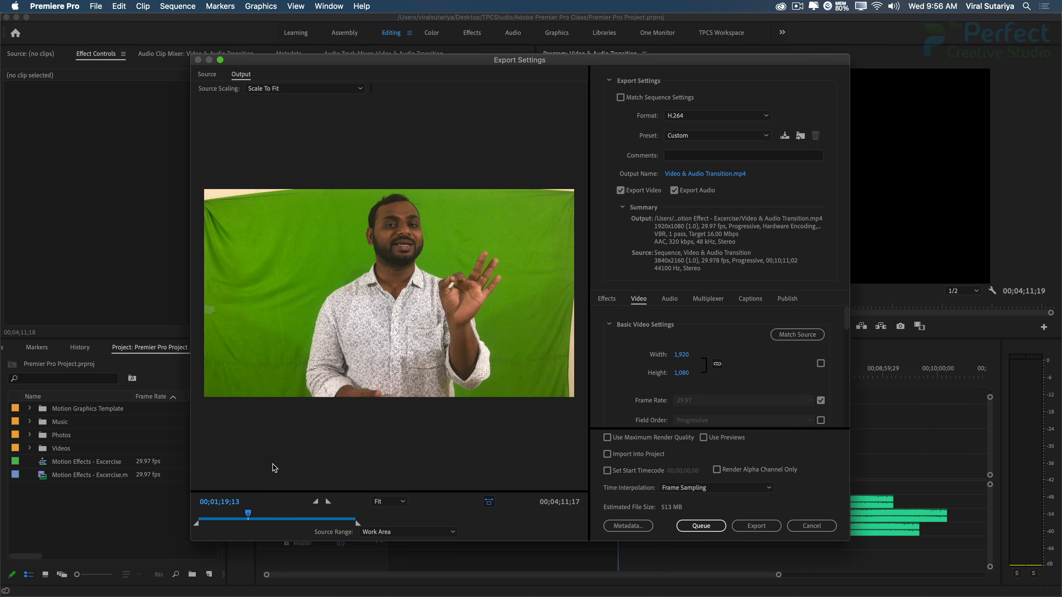
{"action": "left_click", "coordinate": [259, 515]}
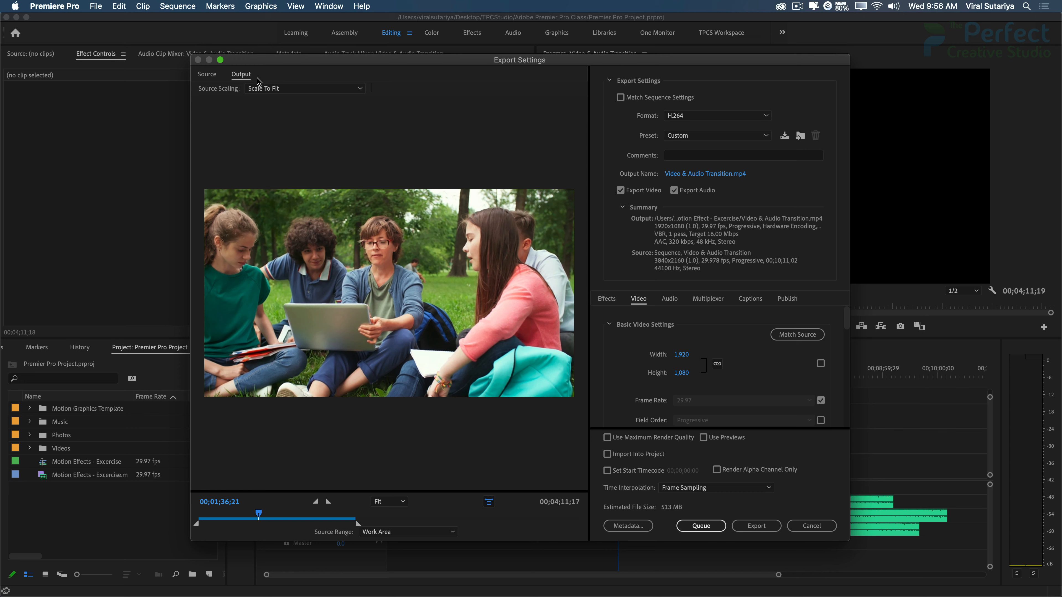
{"action": "left_click", "coordinate": [207, 75]}
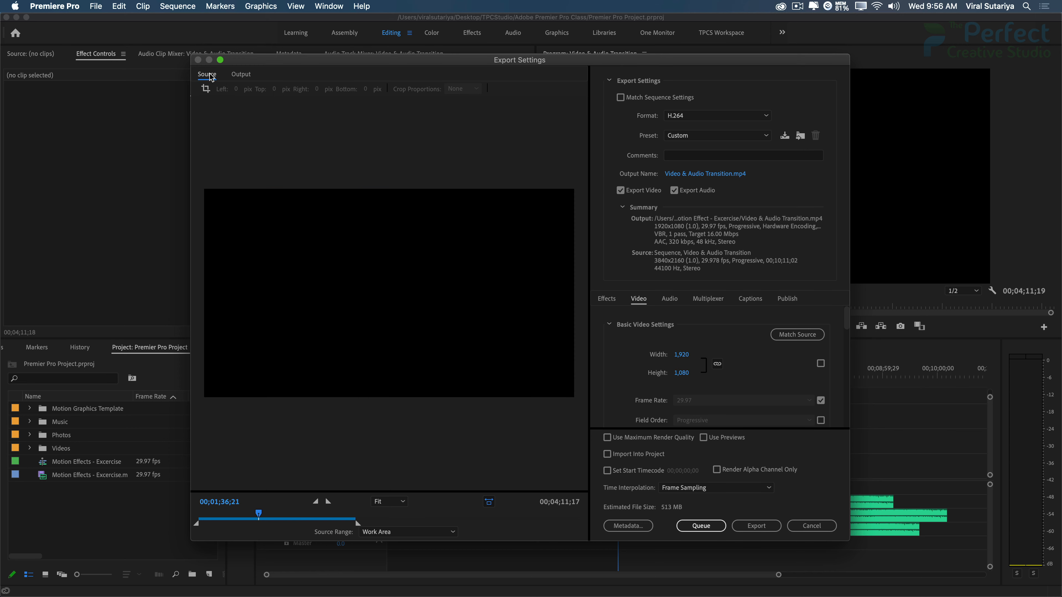
{"action": "left_click", "coordinate": [205, 90]}
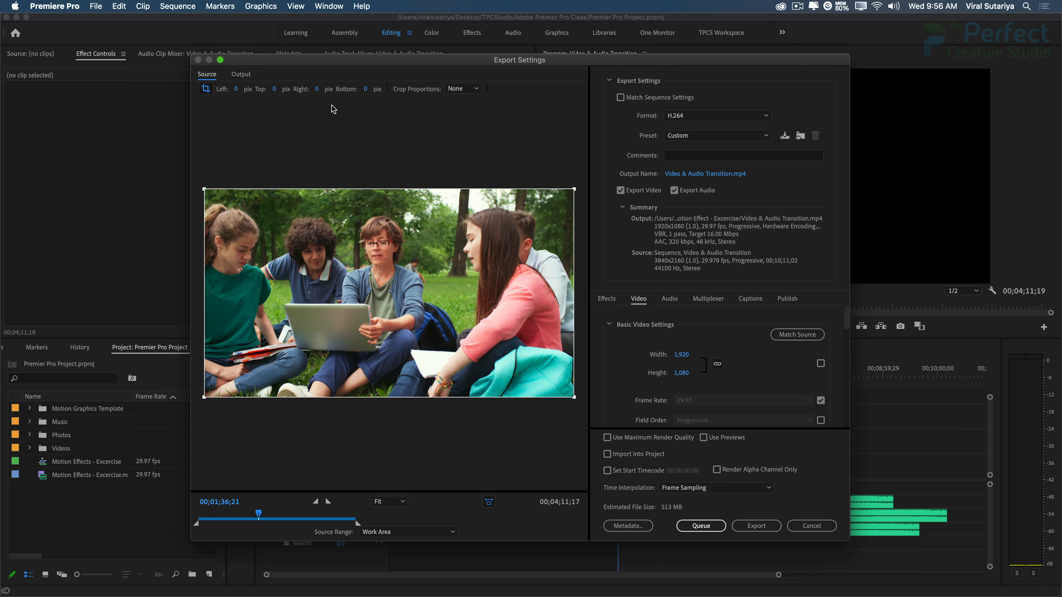
{"action": "left_click", "coordinate": [475, 89]}
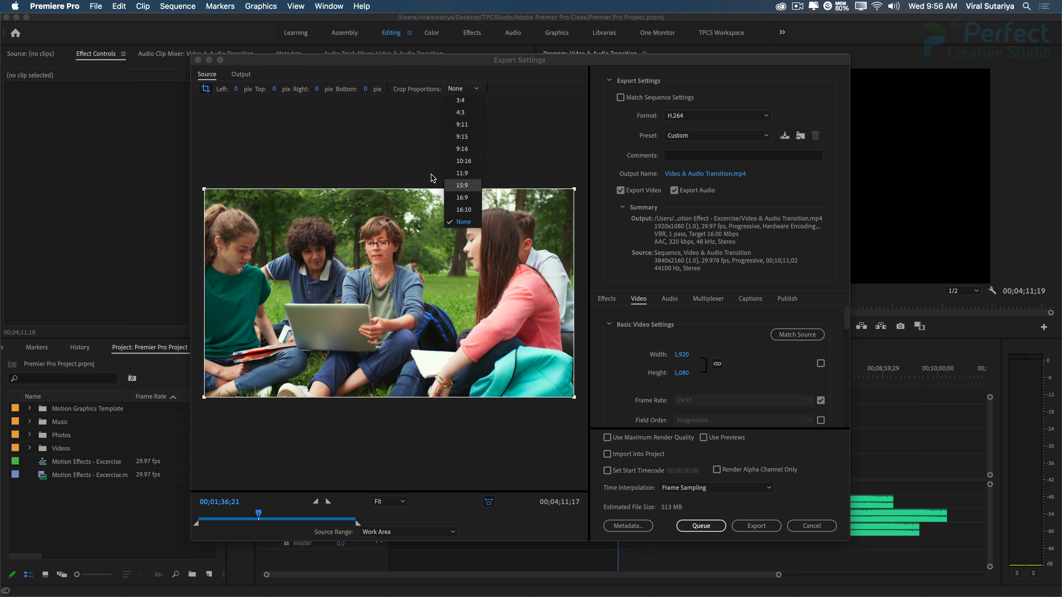
{"action": "left_click", "coordinate": [210, 108]}
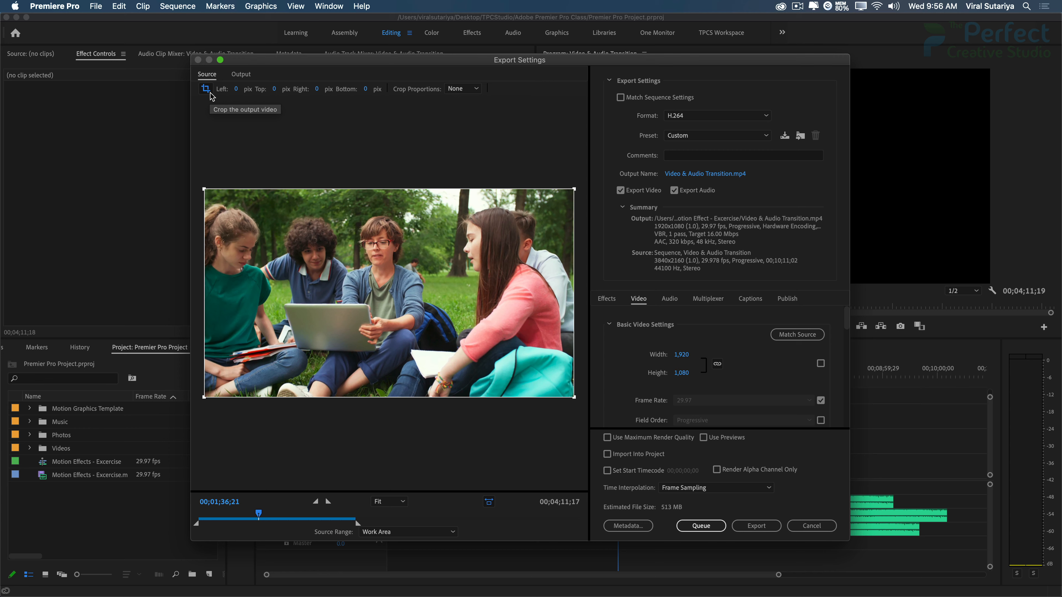
Review the source scaling options and the preview zoom levels in the output view of the export settings.
{"action": "left_click", "coordinate": [235, 75]}
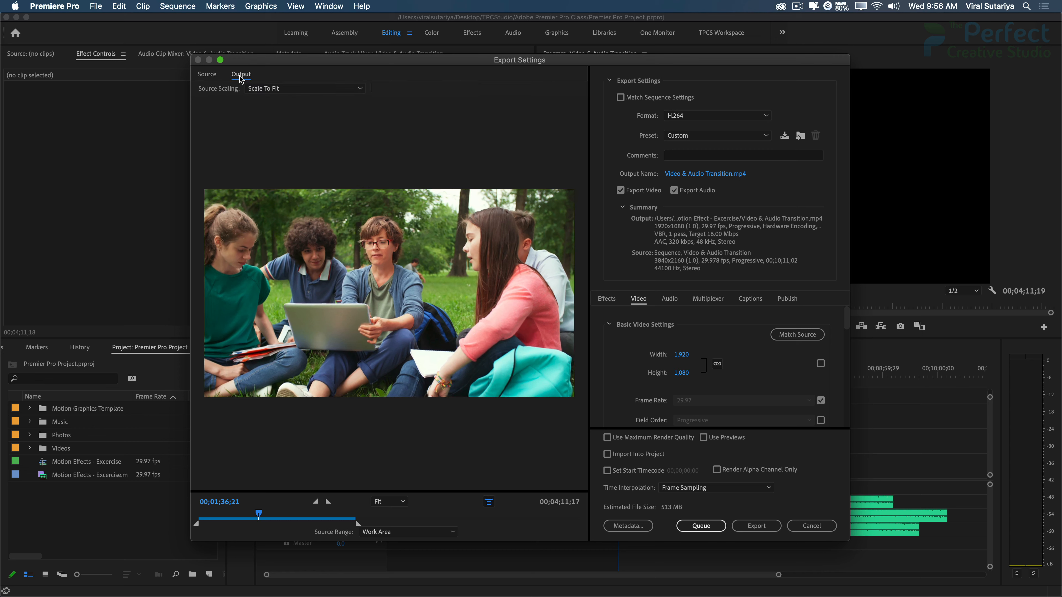
{"action": "left_click", "coordinate": [356, 91]}
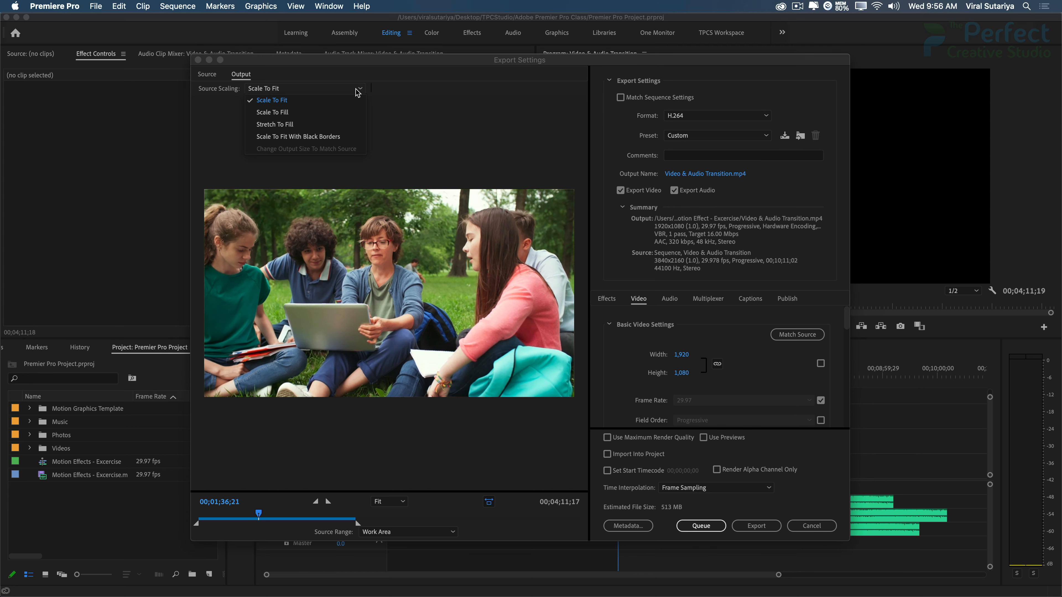
{"action": "left_click", "coordinate": [408, 100]}
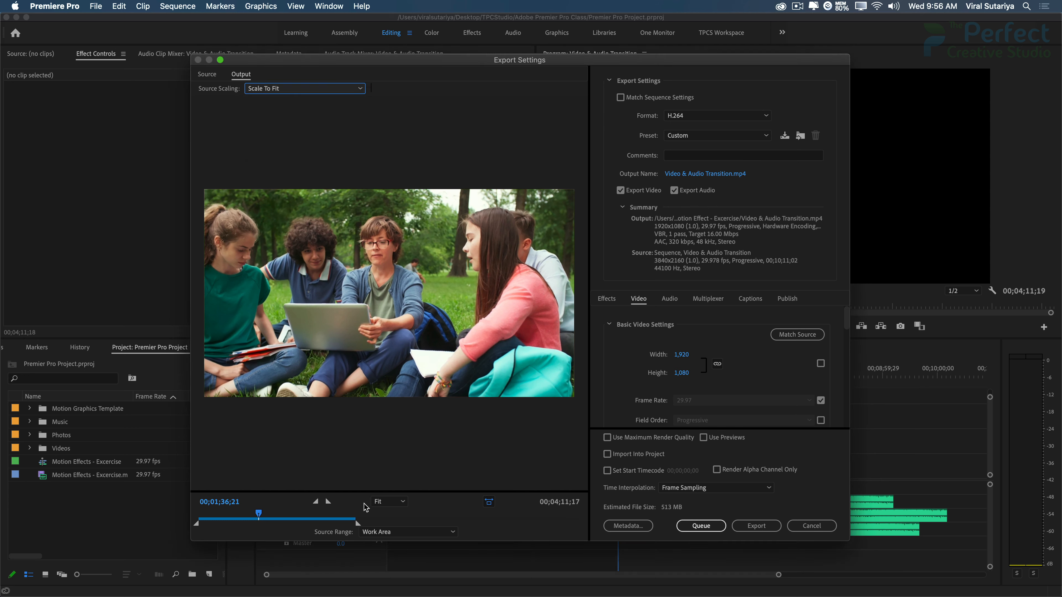
{"action": "left_click", "coordinate": [406, 506]}
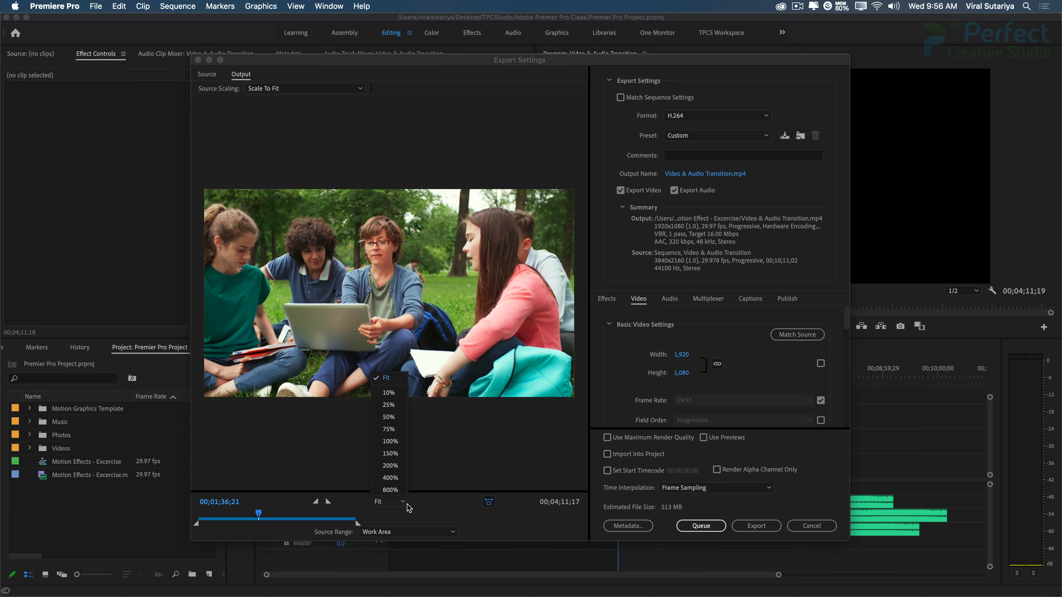
{"action": "left_click", "coordinate": [330, 170]}
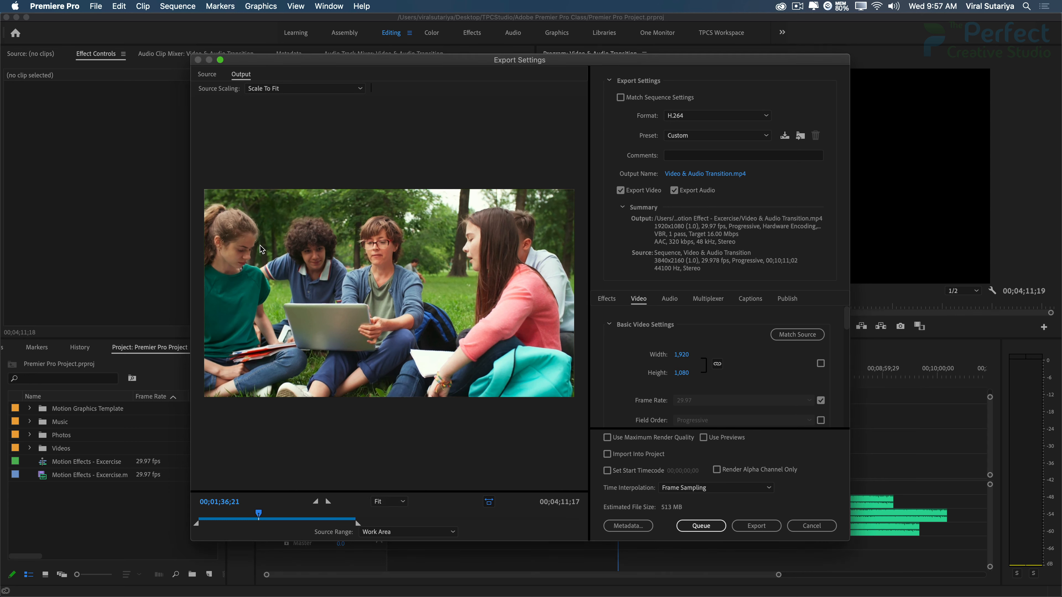
{"action": "left_click", "coordinate": [403, 502]}
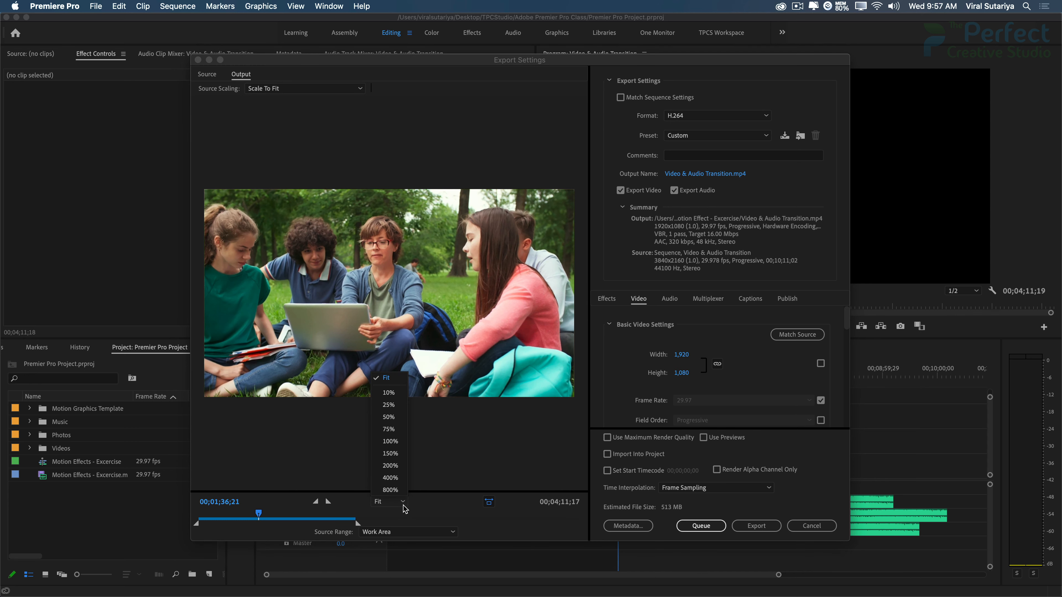
{"action": "left_click", "coordinate": [405, 505]}
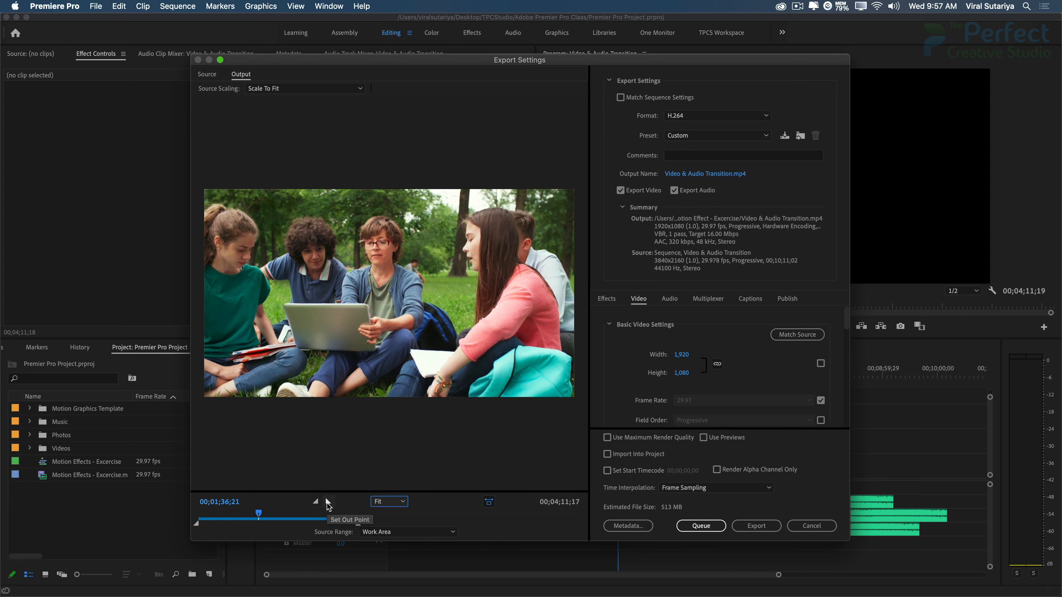
Try Sequence In/Out as the source range, switch it back to Work Area, and cancel the export settings.
{"action": "left_click", "coordinate": [450, 535]}
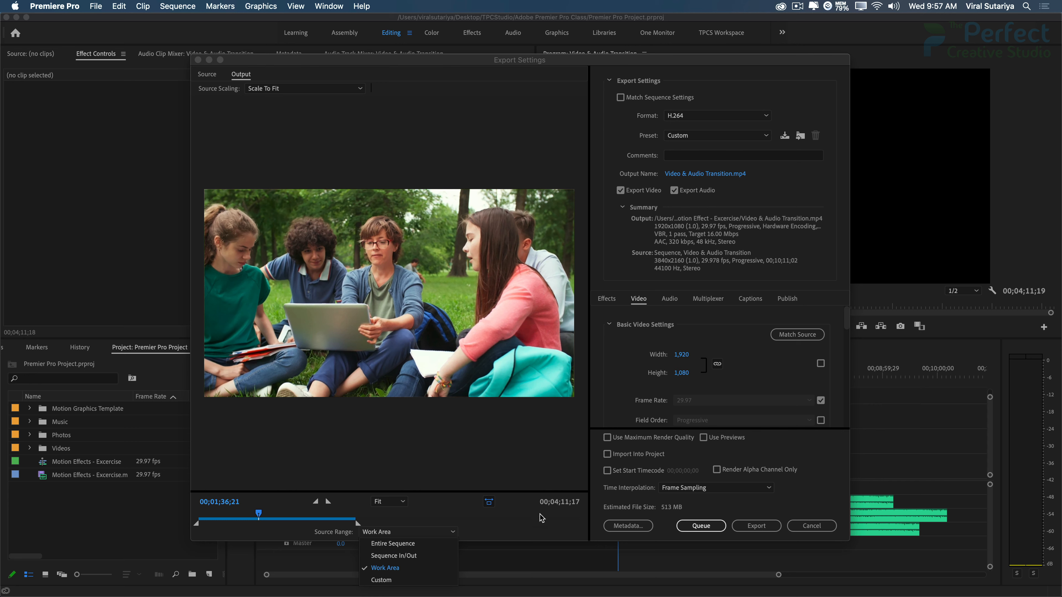
{"action": "left_click", "coordinate": [413, 557]}
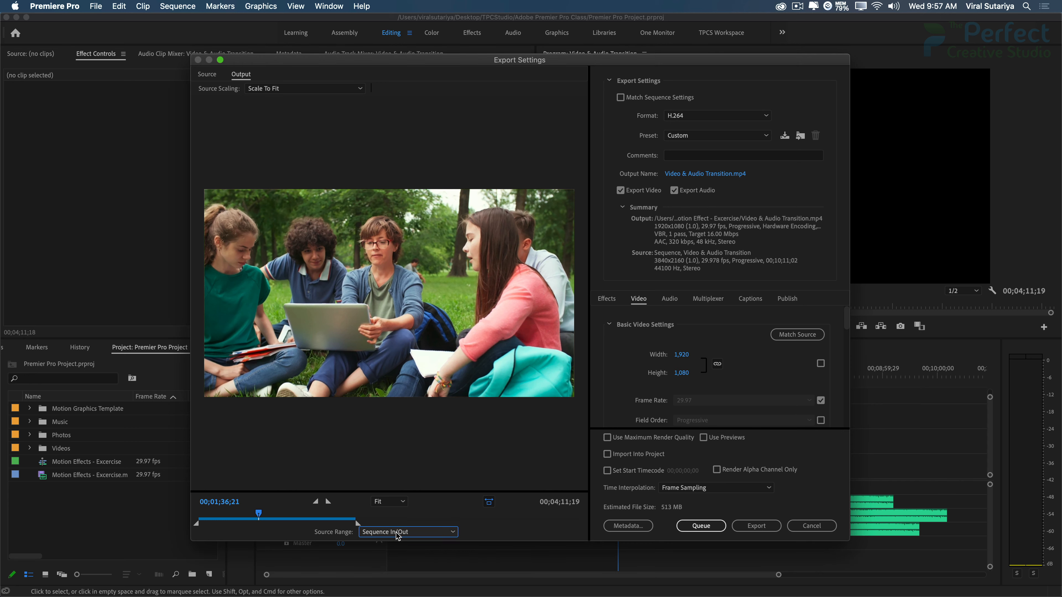
{"action": "left_click", "coordinate": [409, 535]}
{"action": "left_click", "coordinate": [415, 568]}
{"action": "left_click", "coordinate": [800, 527]}
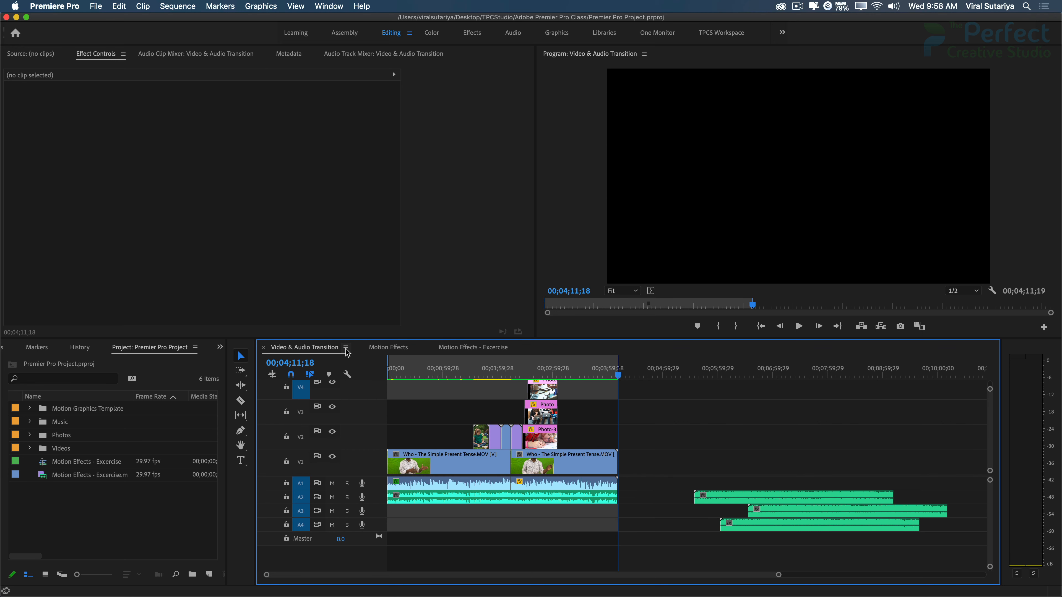
Show the work area bar on the Video & Audio Transition timeline and fit its end to the end of the video clips.
{"action": "left_click", "coordinate": [345, 347]}
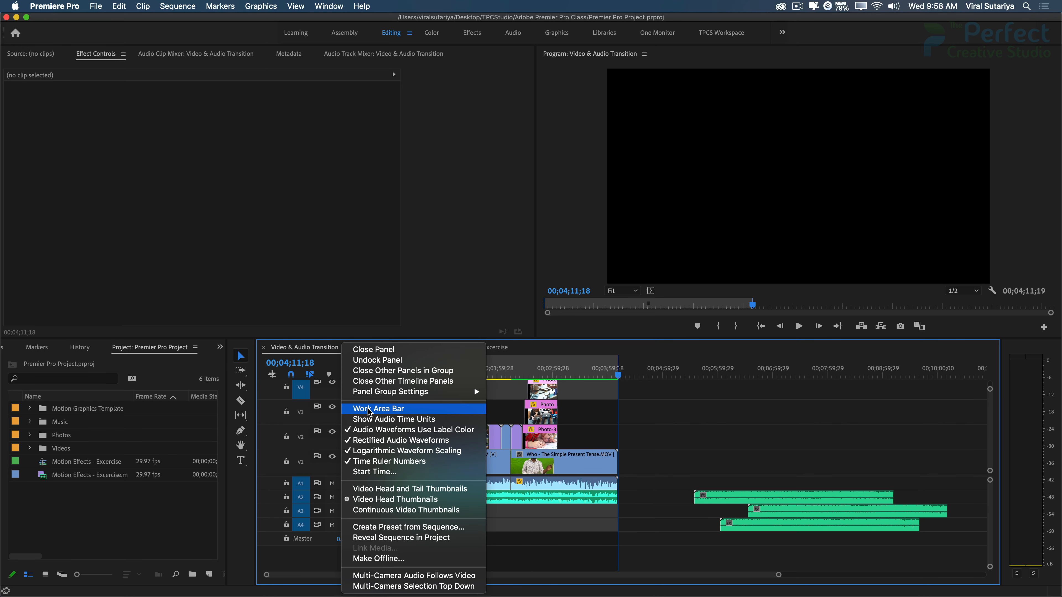
{"action": "left_click", "coordinate": [386, 412]}
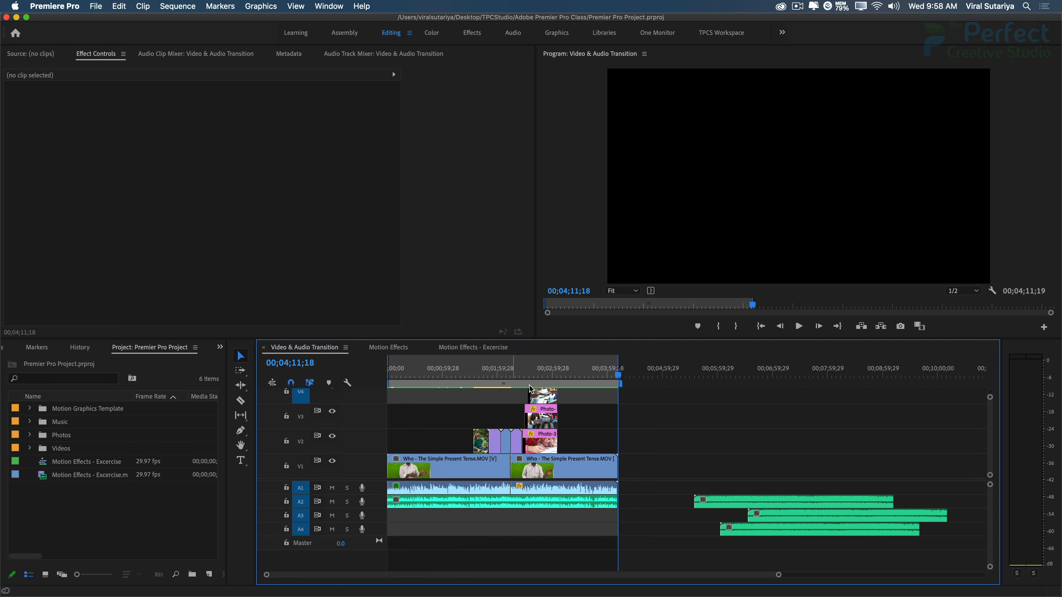
{"action": "mouse_move", "coordinate": [635, 387]}
{"action": "left_mouse_down"}
{"action": "mouse_move", "coordinate": [657, 386]}
{"action": "mouse_move", "coordinate": [620, 391]}
{"action": "mouse_move", "coordinate": [798, 385]}
{"action": "mouse_move", "coordinate": [712, 397]}
{"action": "mouse_move", "coordinate": [631, 391]}
{"action": "mouse_move", "coordinate": [725, 395]}
{"action": "mouse_move", "coordinate": [460, 386]}
{"action": "mouse_move", "coordinate": [617, 391]}
{"action": "left_mouse_up"}
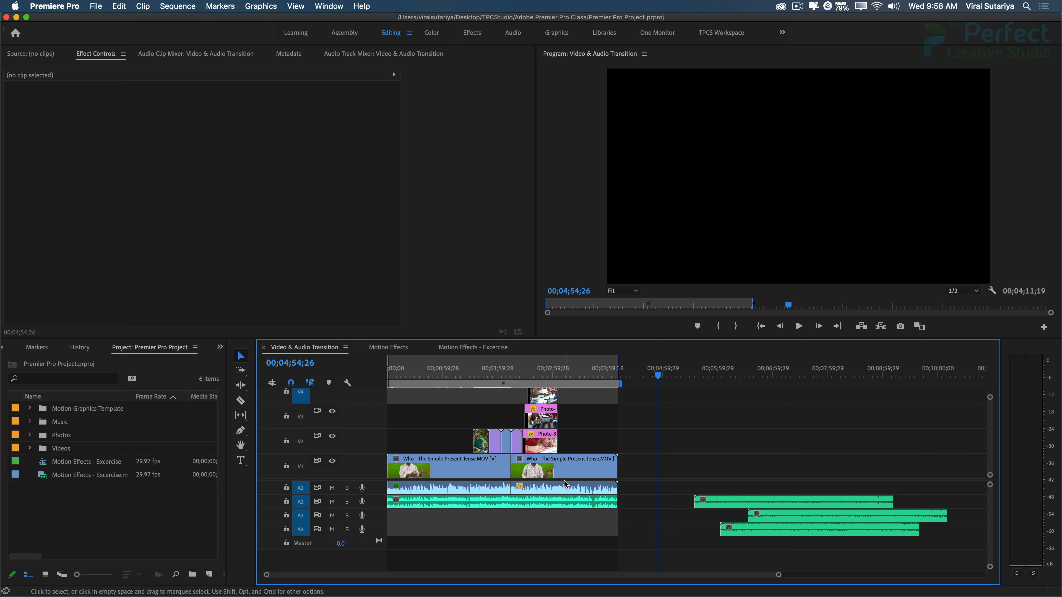
Open the media export settings, set the source range to Sequence In/Out, and enable Match Sequence Settings.
{"action": "key", "text": "super+m"}
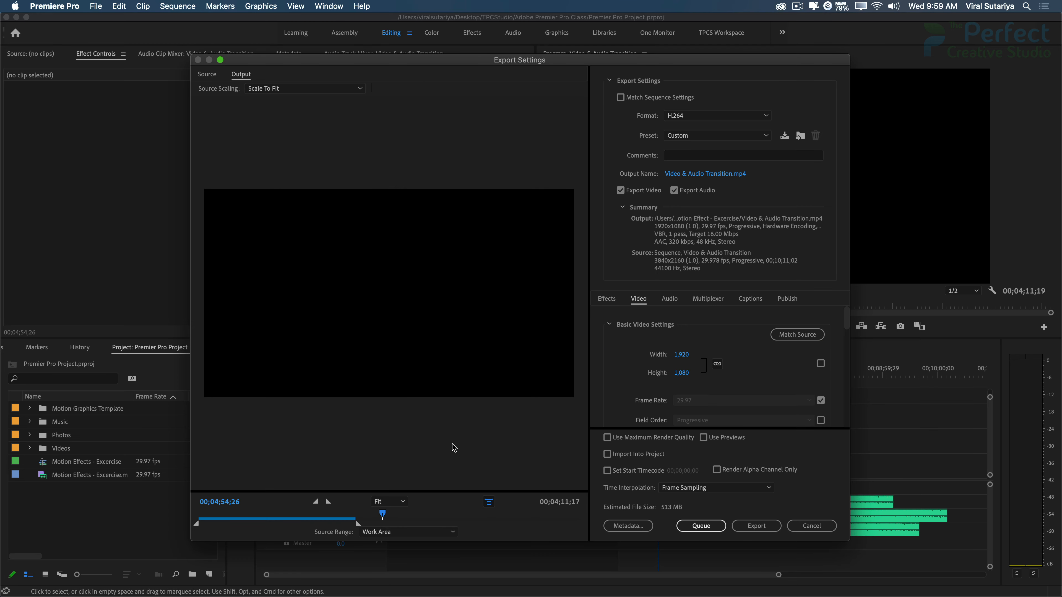
{"action": "left_click", "coordinate": [408, 532]}
{"action": "left_click", "coordinate": [410, 556]}
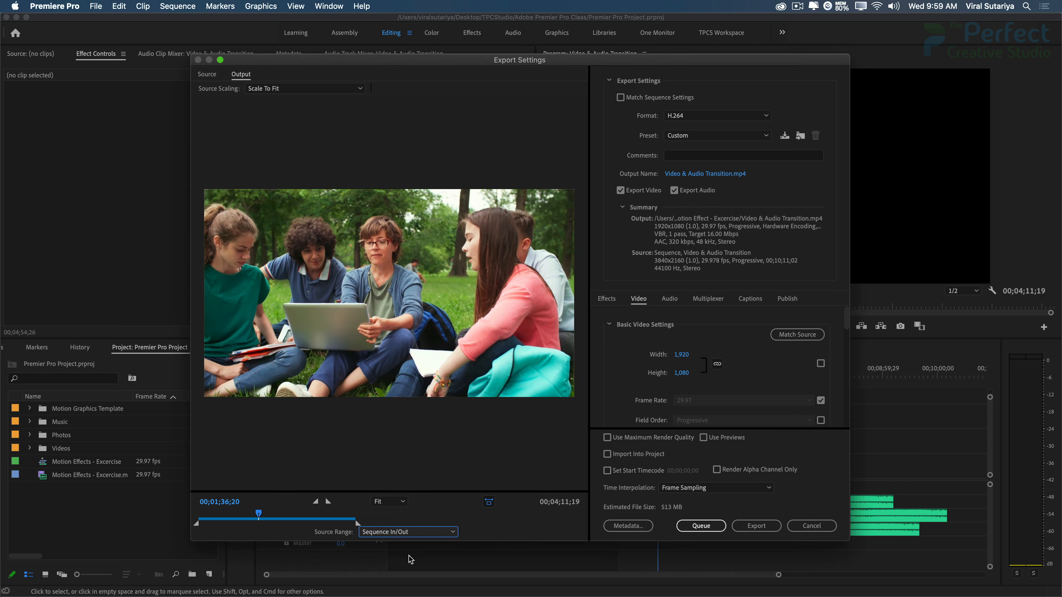
{"action": "left_click", "coordinate": [620, 97]}
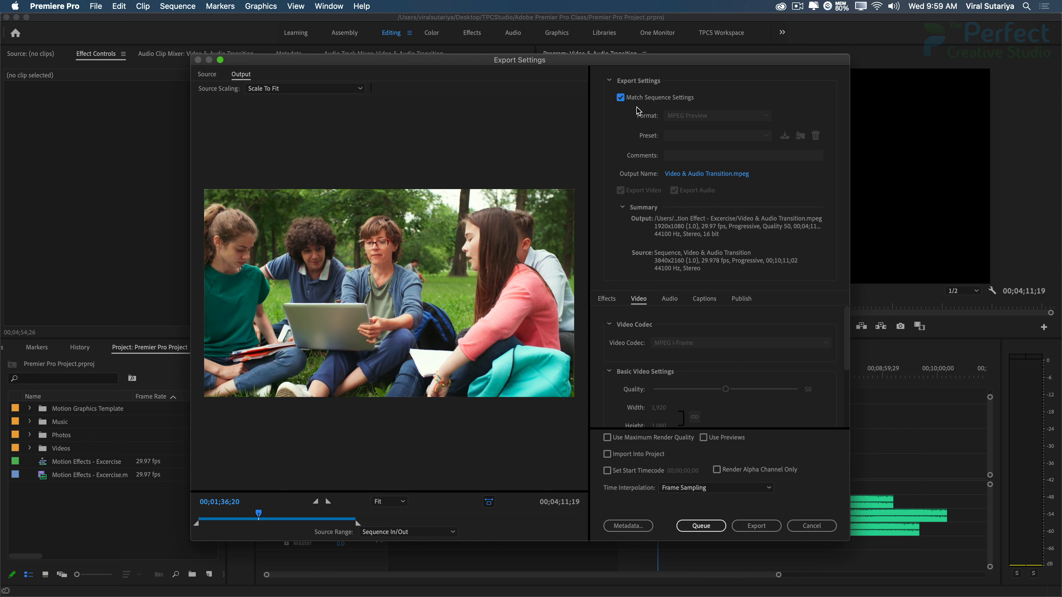
Turn off Match Sequence Settings, review the available export formats, and keep H.264 as the format.
{"action": "left_click", "coordinate": [620, 98]}
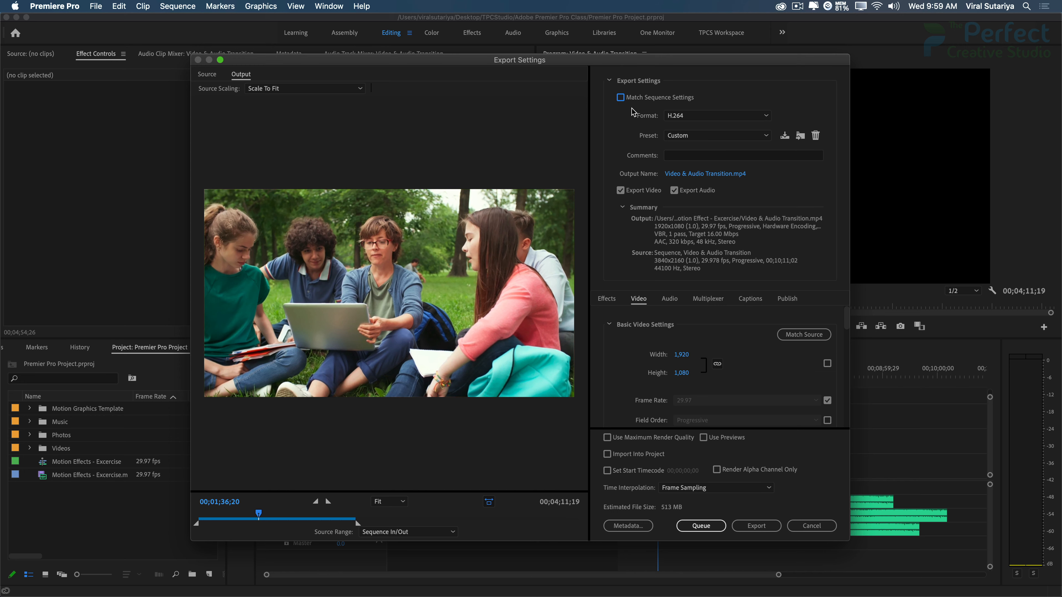
{"action": "left_click", "coordinate": [765, 119]}
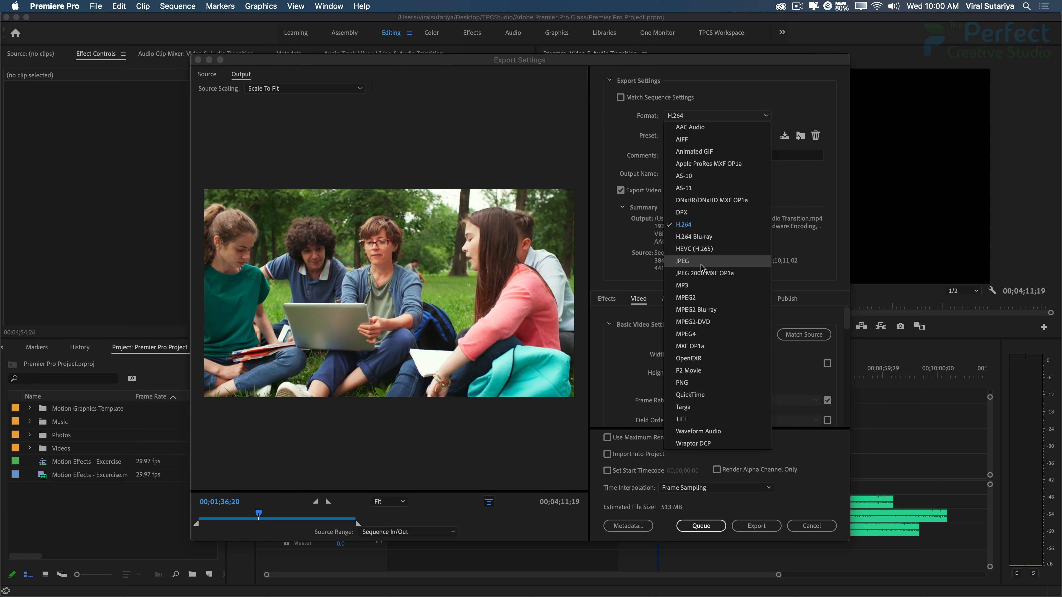
{"action": "left_click", "coordinate": [685, 224]}
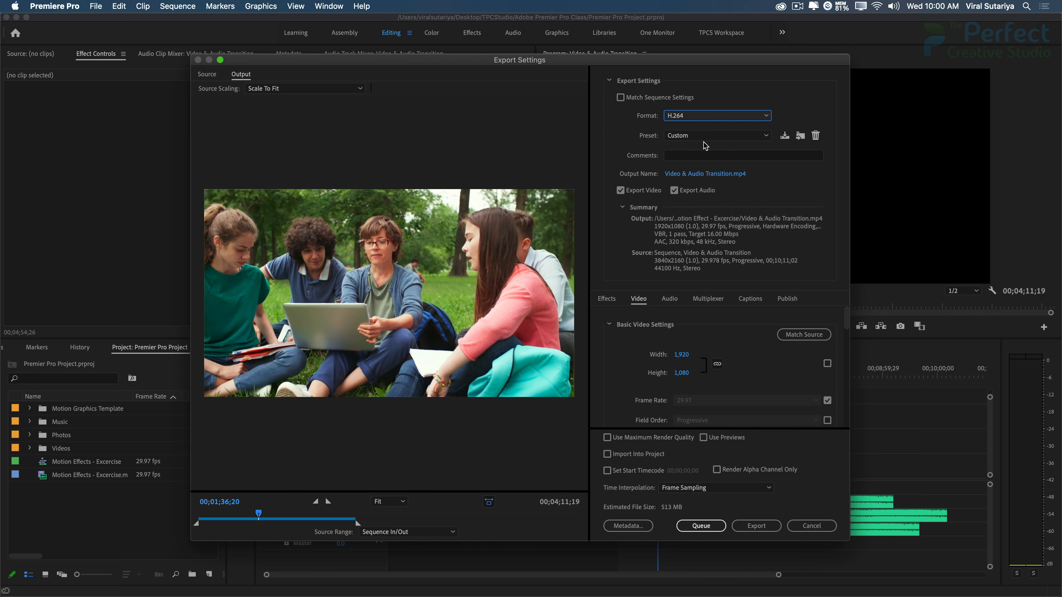
{"action": "left_click", "coordinate": [716, 115]}
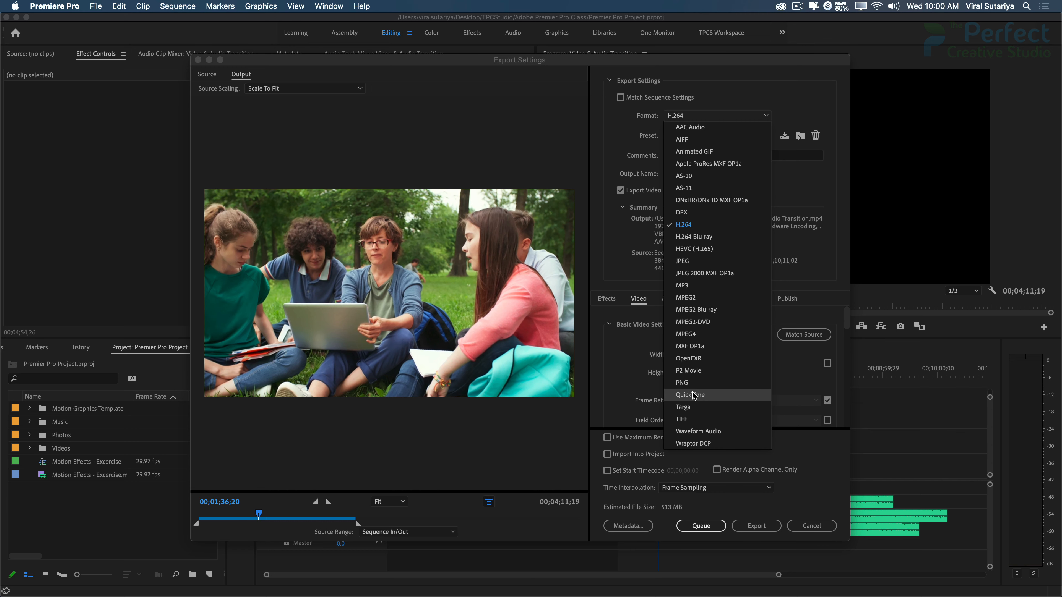
{"action": "left_click", "coordinate": [628, 290]}
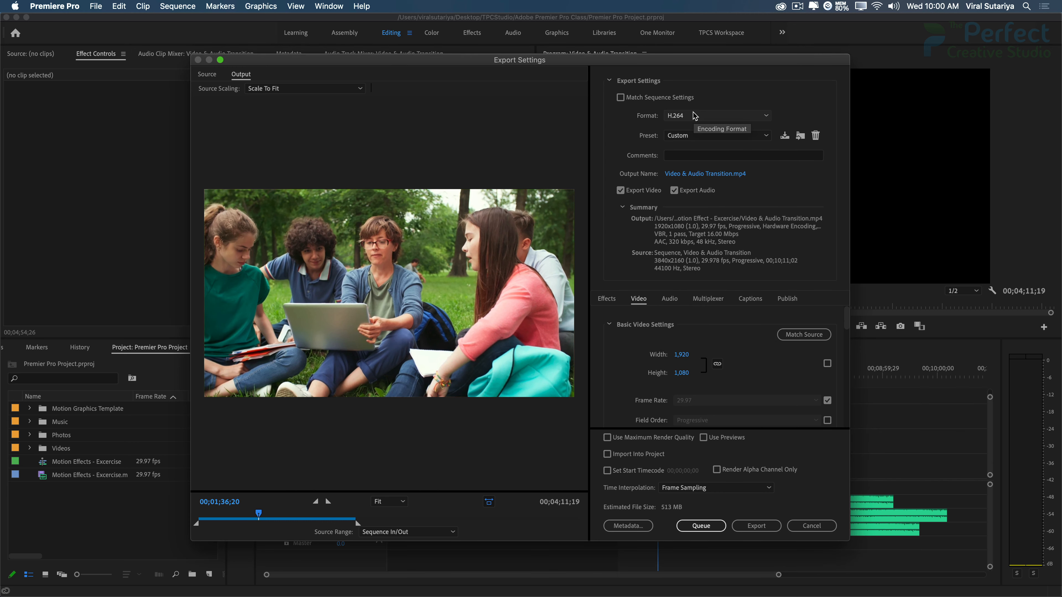
Review the H.264 export presets, keep Custom, and look through the video settings.
{"action": "left_click", "coordinate": [700, 134]}
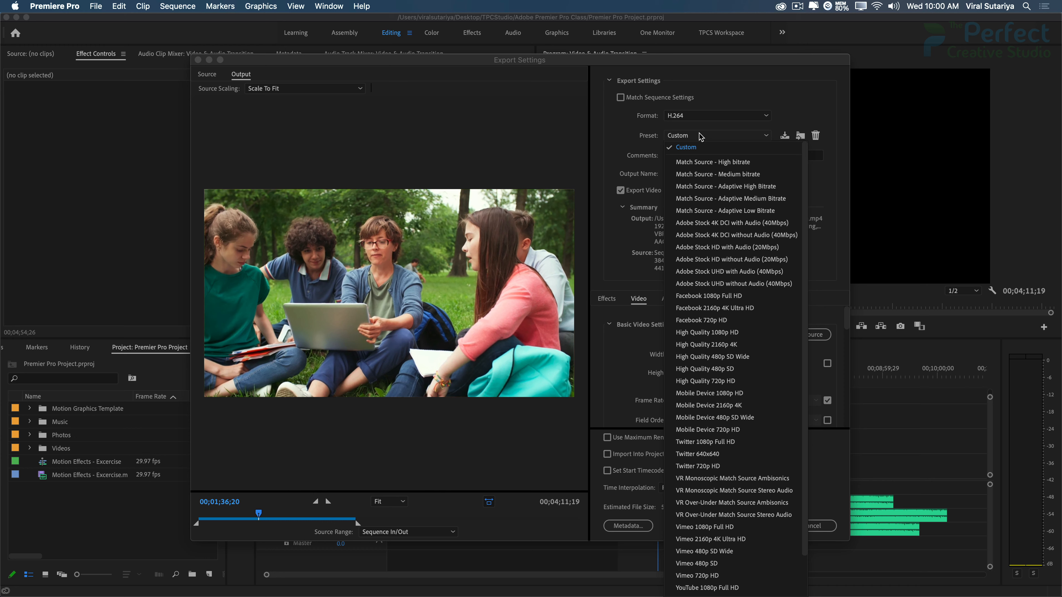
{"action": "scroll", "coordinate": [713, 331], "scroll_direction": "down", "scroll_amount": 4}
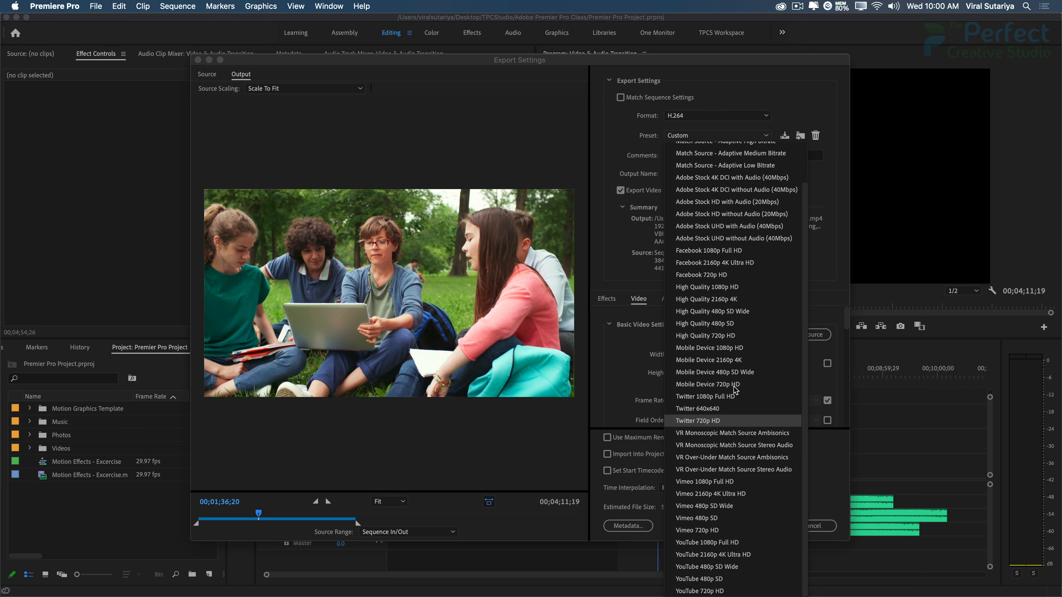
{"action": "scroll", "coordinate": [681, 262], "scroll_direction": "up", "scroll_amount": 4}
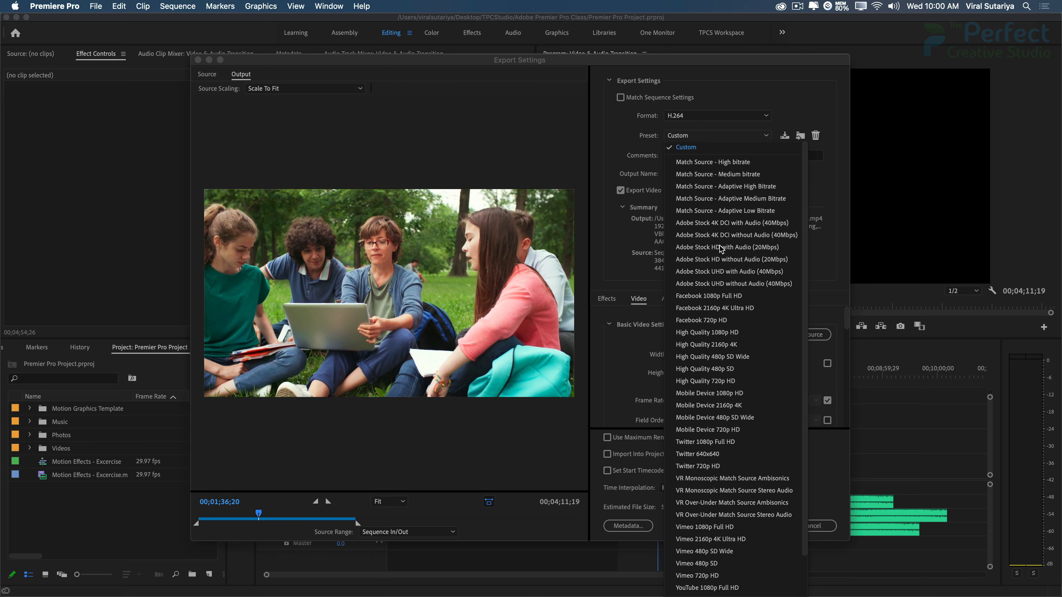
{"action": "left_click", "coordinate": [694, 147]}
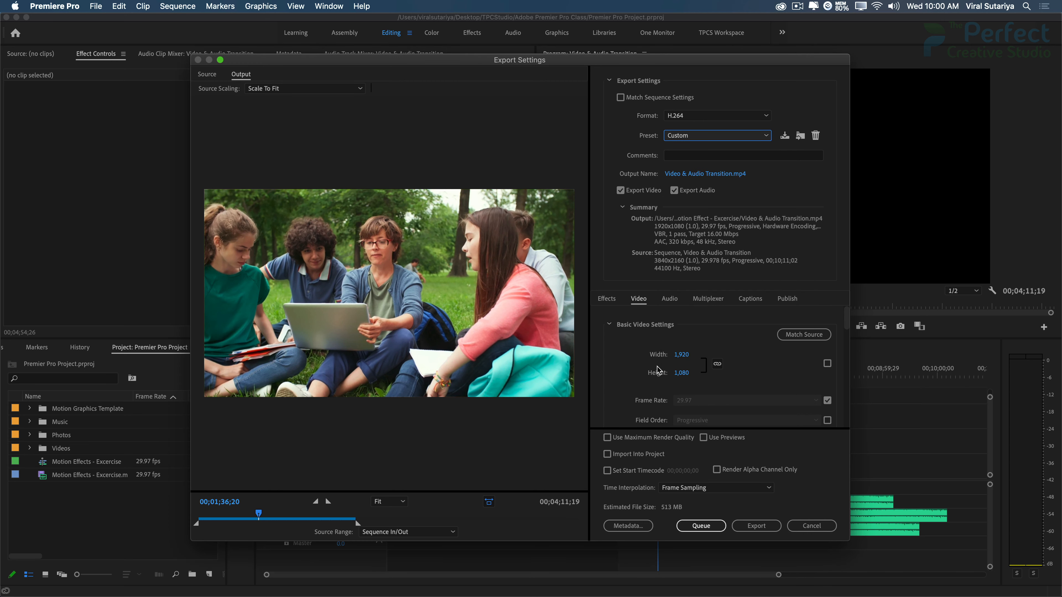
{"action": "scroll", "coordinate": [659, 370], "scroll_direction": "down", "scroll_amount": 5}
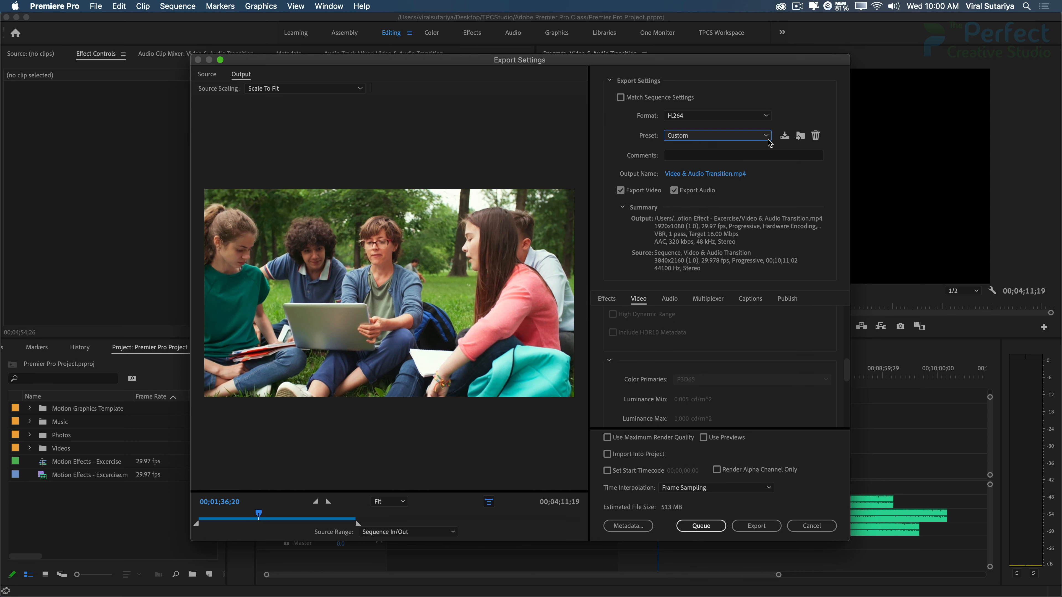
Look at the preset naming dialog and the output file's save location, cancelling both without saving.
{"action": "left_click", "coordinate": [785, 136]}
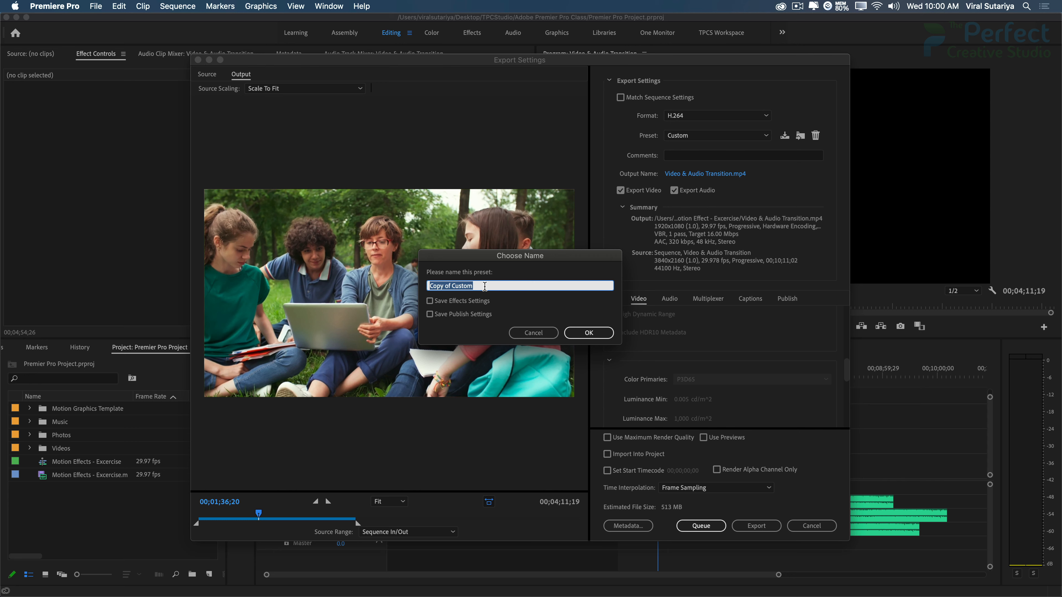
{"action": "left_click", "coordinate": [546, 337]}
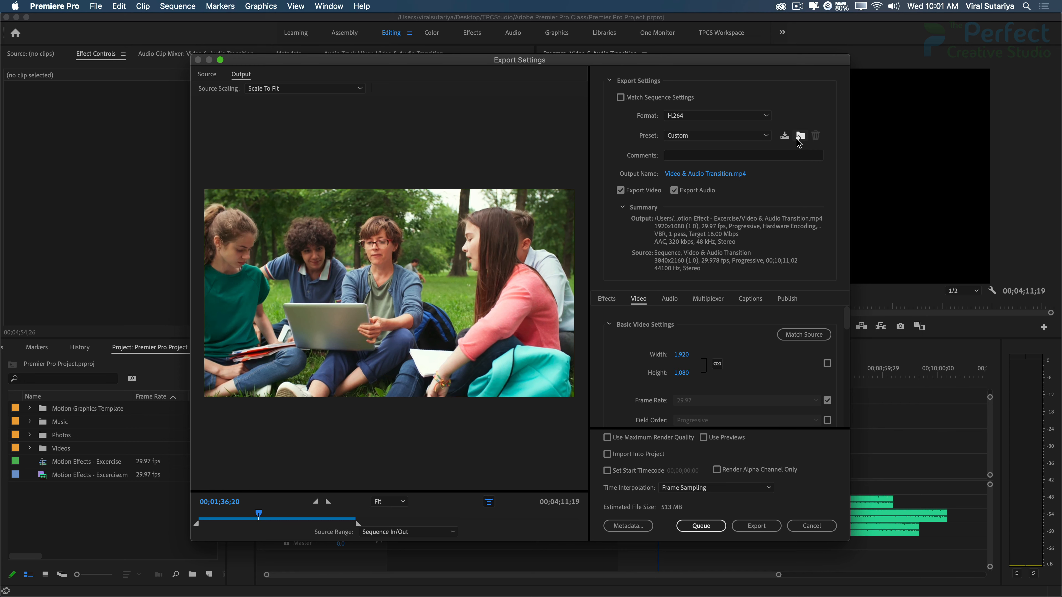
{"action": "left_click", "coordinate": [705, 177]}
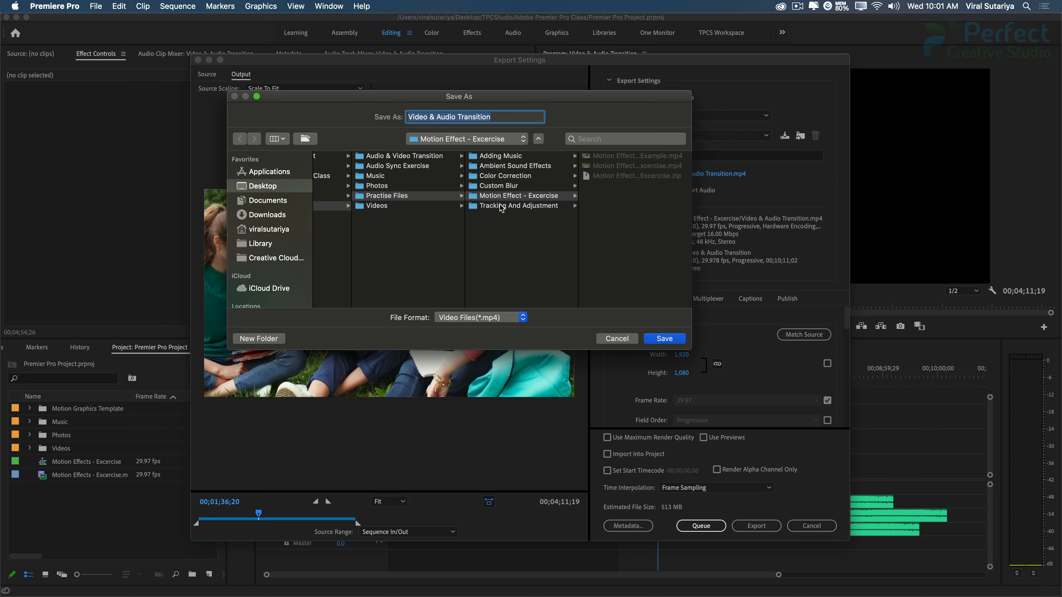
{"action": "left_click", "coordinate": [615, 340]}
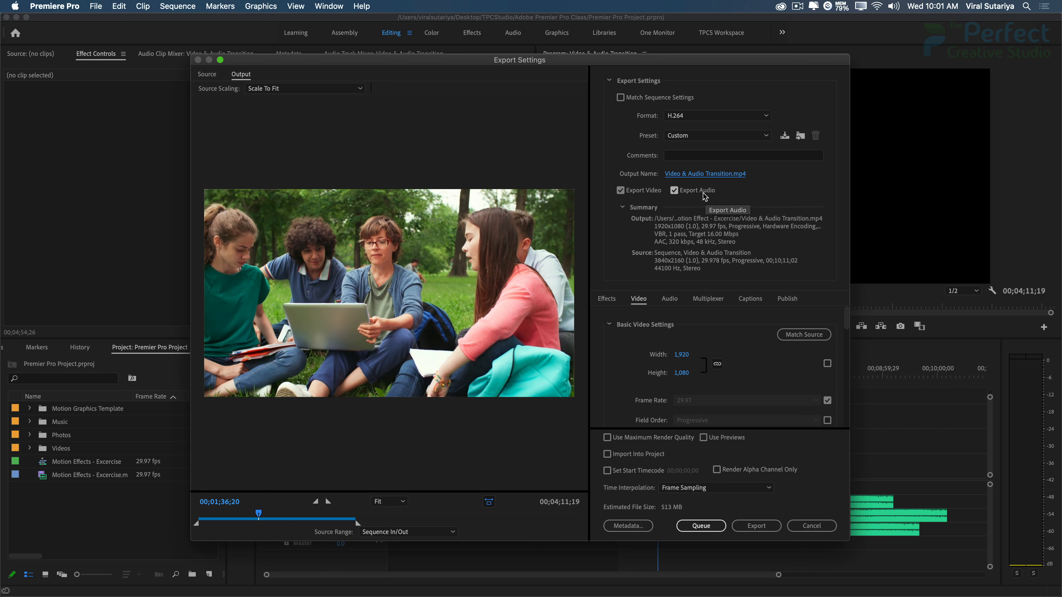
Try exporting without video and without audio, and re-enable both Export Video and Export Audio.
{"action": "left_click", "coordinate": [627, 195]}
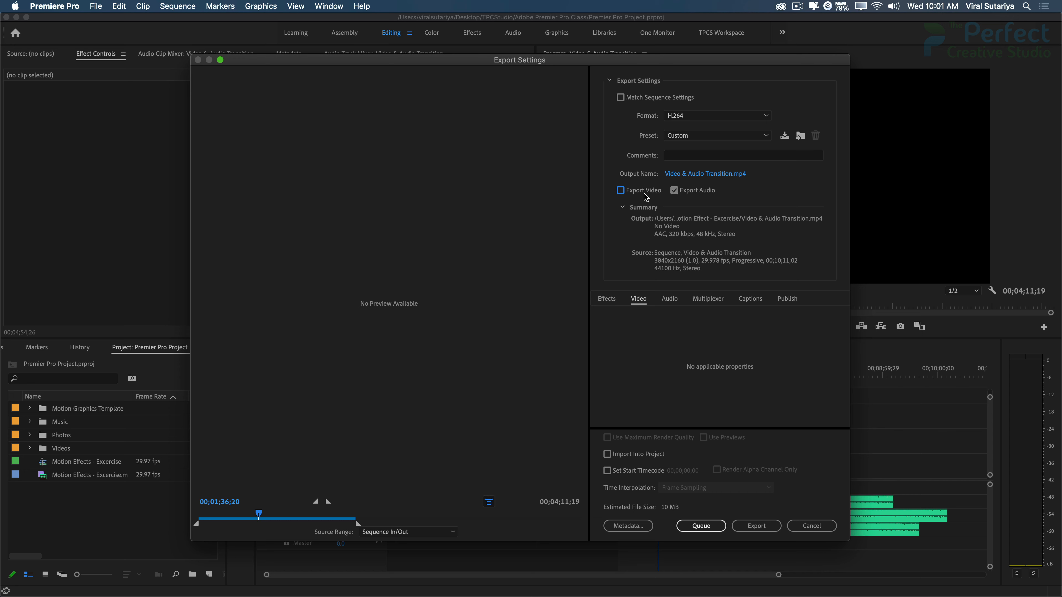
{"action": "left_click", "coordinate": [621, 190]}
{"action": "left_click", "coordinate": [674, 191]}
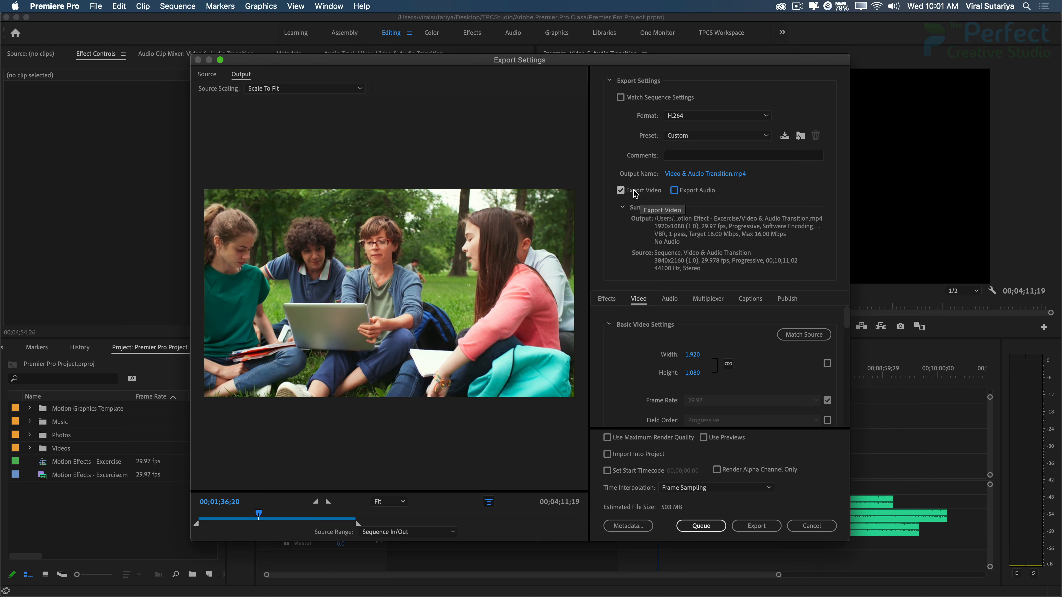
{"action": "left_click", "coordinate": [675, 192]}
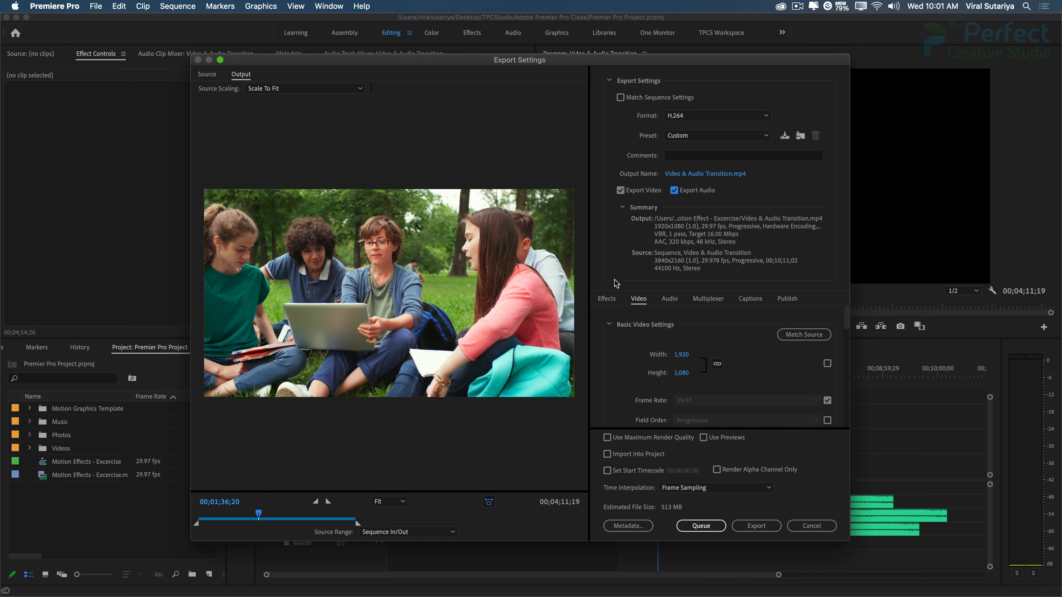
Try the Lumetri Look / LUT export effect, look through its available looks, and disable it again.
{"action": "left_click", "coordinate": [608, 300]}
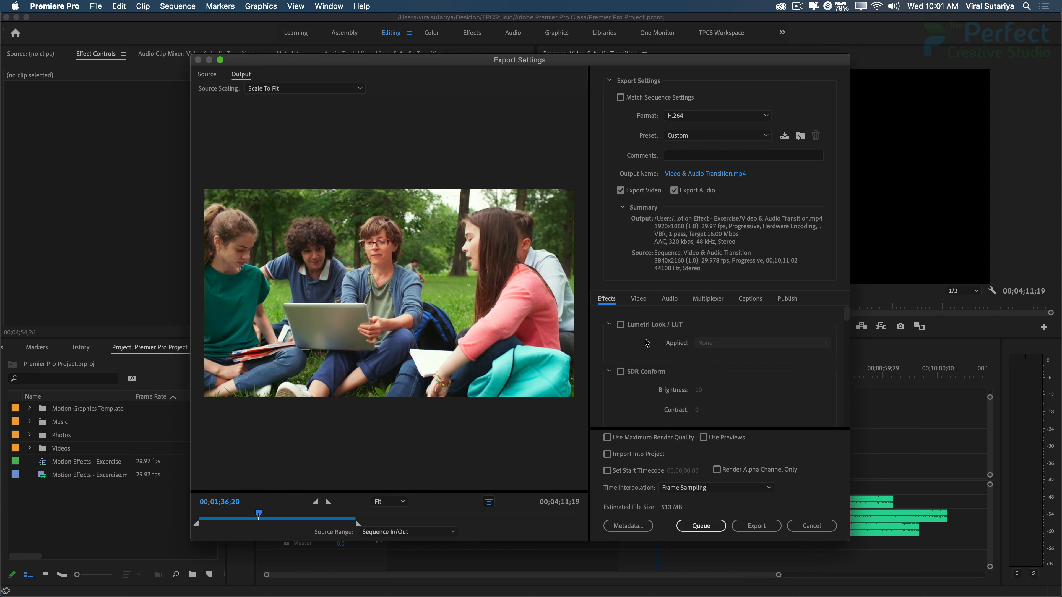
{"action": "left_click", "coordinate": [630, 326]}
{"action": "left_click", "coordinate": [730, 345]}
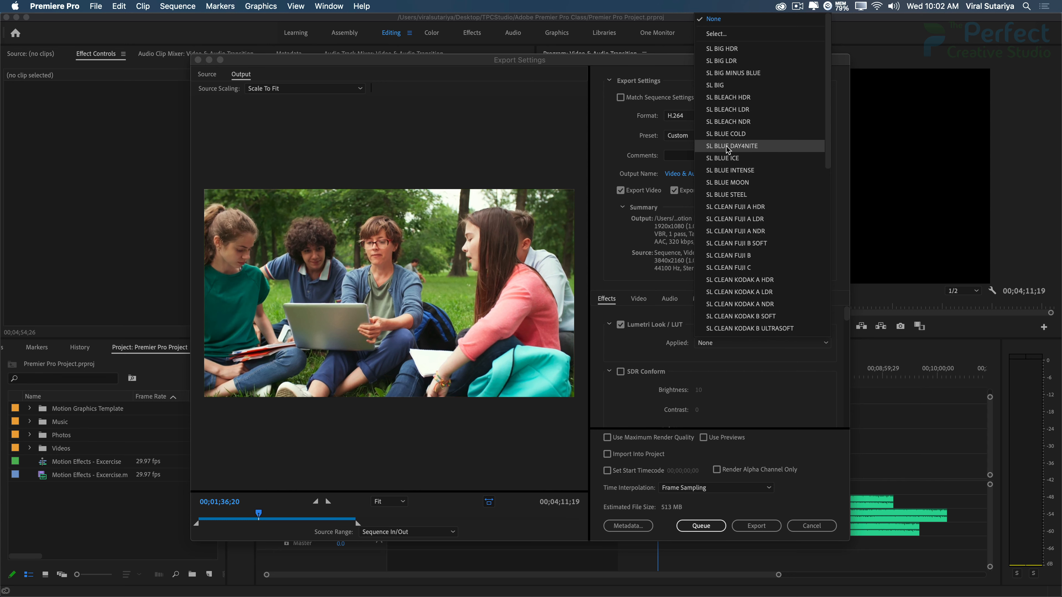
{"action": "left_click", "coordinate": [623, 327]}
{"action": "left_click", "coordinate": [621, 326]}
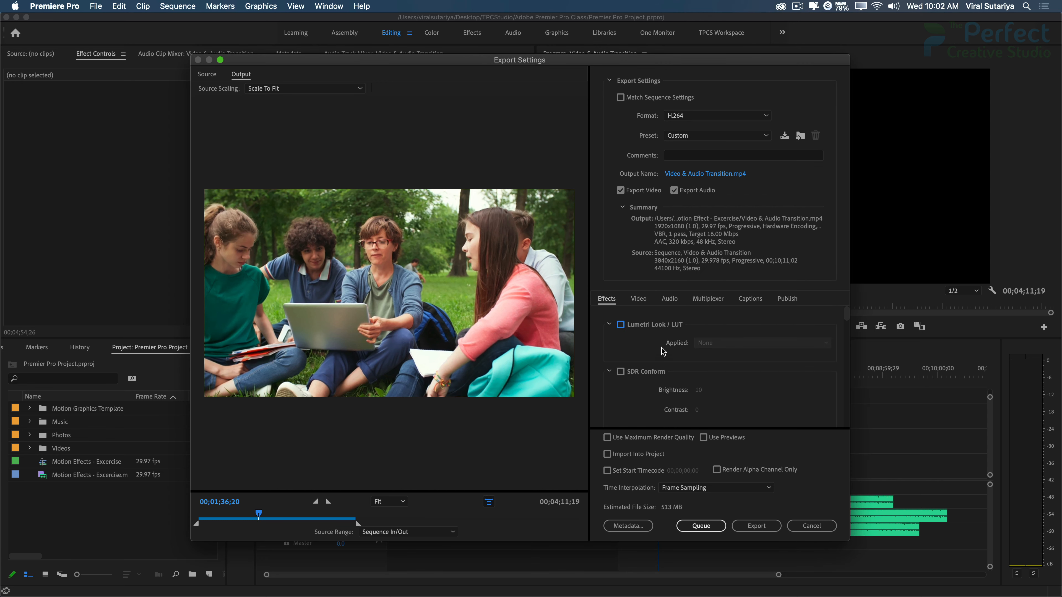
Examine the remaining export effects, including SDR Conform, Image Overlay, Name Overlay and Timecode Overlay.
{"action": "scroll", "coordinate": [638, 353], "scroll_direction": "down", "scroll_amount": 2}
{"action": "scroll", "coordinate": [638, 353], "scroll_direction": "down", "scroll_amount": 2}
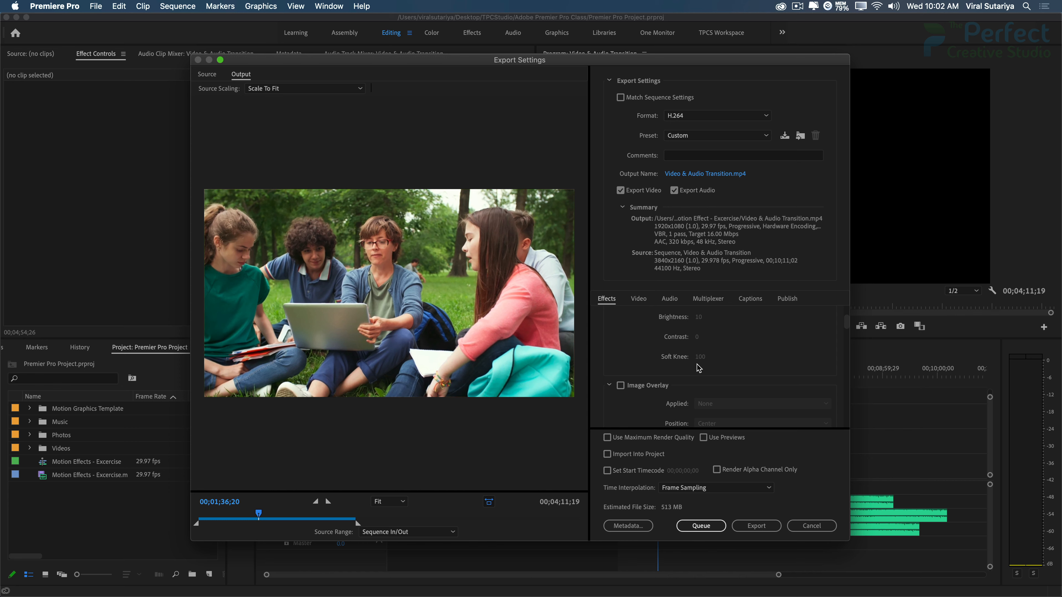
{"action": "scroll", "coordinate": [685, 364], "scroll_direction": "down", "scroll_amount": 1}
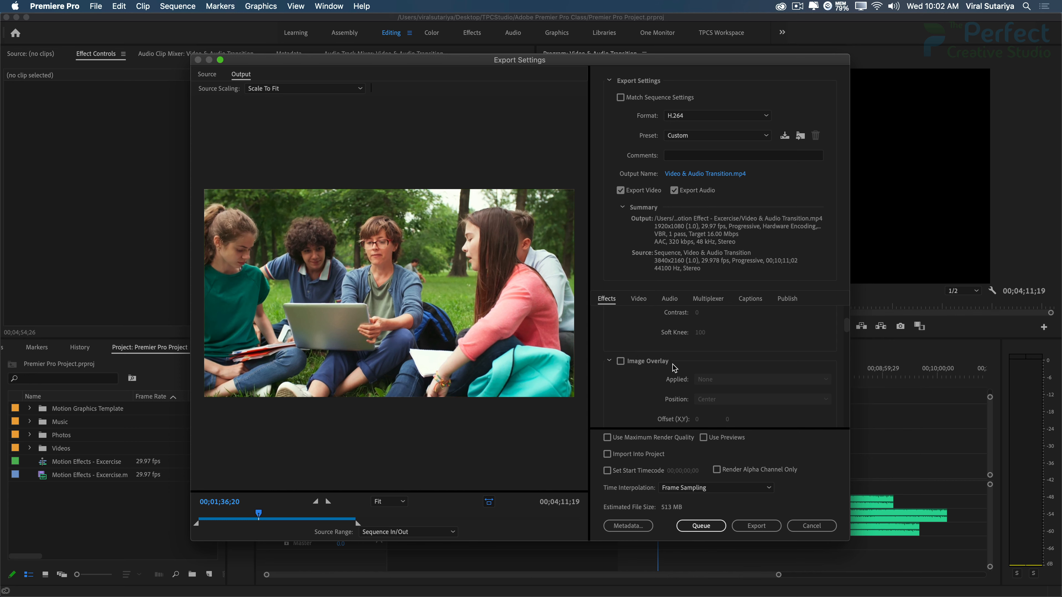
{"action": "scroll", "coordinate": [673, 367], "scroll_direction": "down", "scroll_amount": 5}
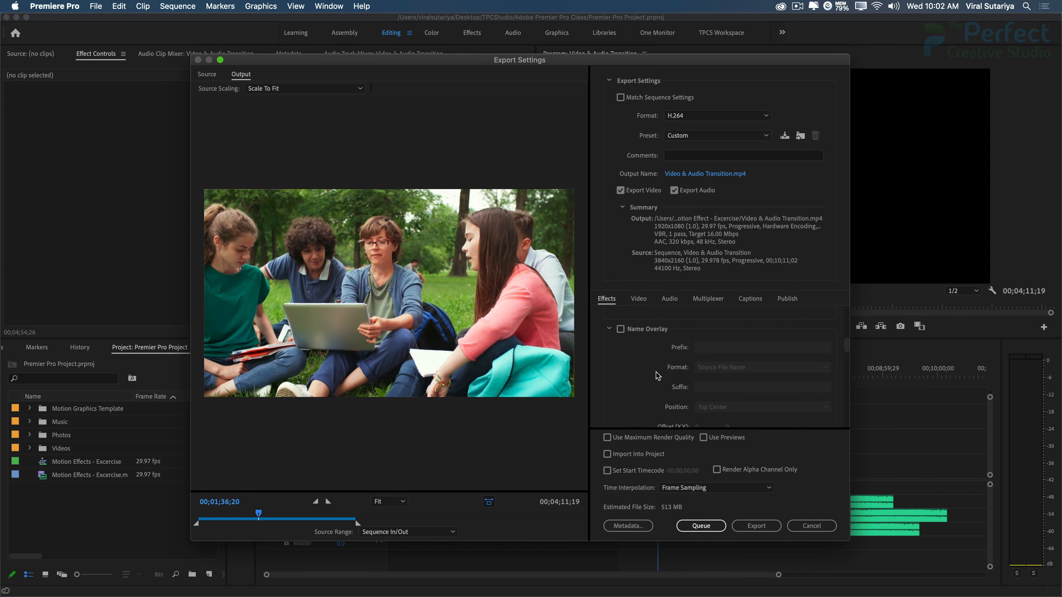
{"action": "scroll", "coordinate": [677, 370], "scroll_direction": "down", "scroll_amount": 4}
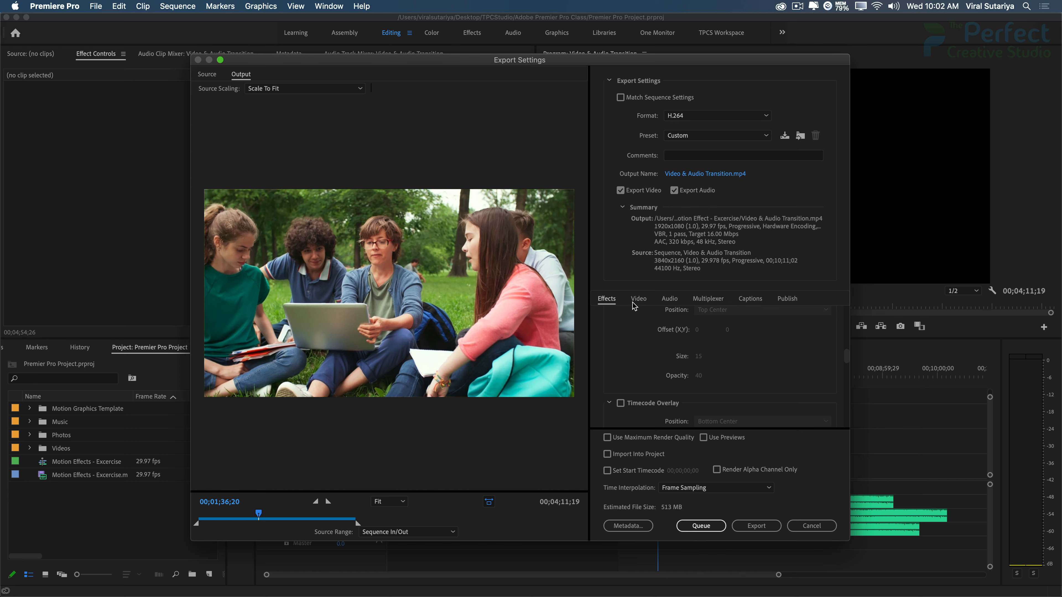
Try a width of 1280 with the aspect ratio linked in the video settings, and restore the width to 1920.
{"action": "left_click", "coordinate": [641, 300]}
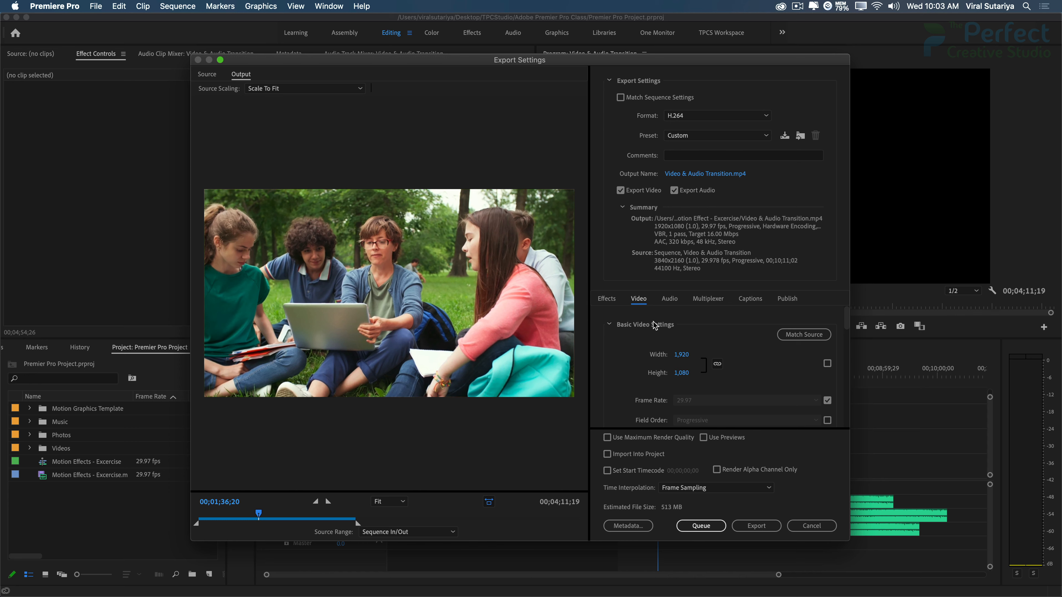
{"action": "left_click", "coordinate": [686, 354]}
{"action": "type", "text": "12"}
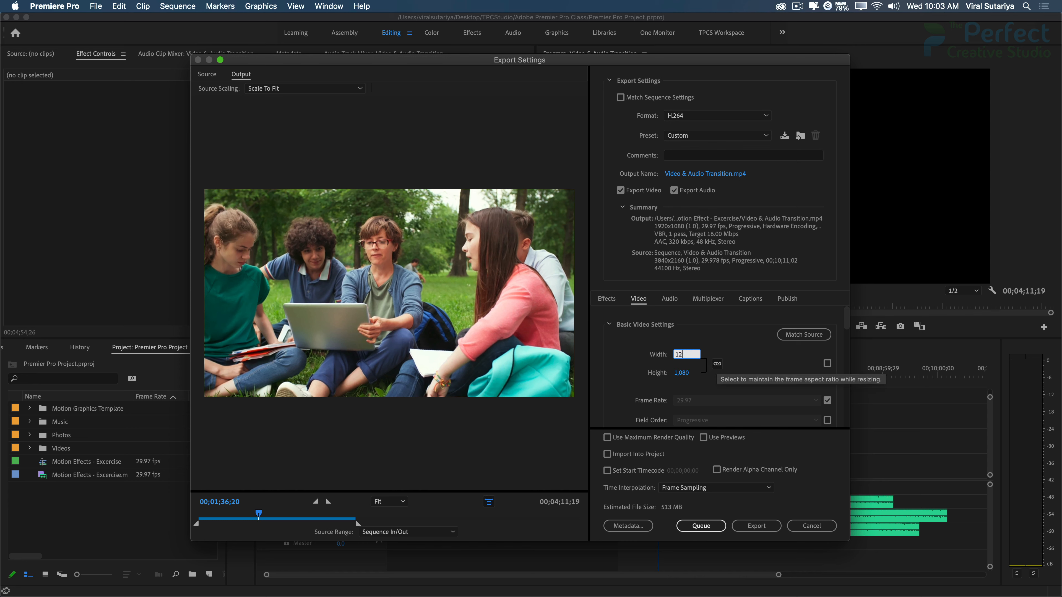
{"action": "key", "text": "Return"}
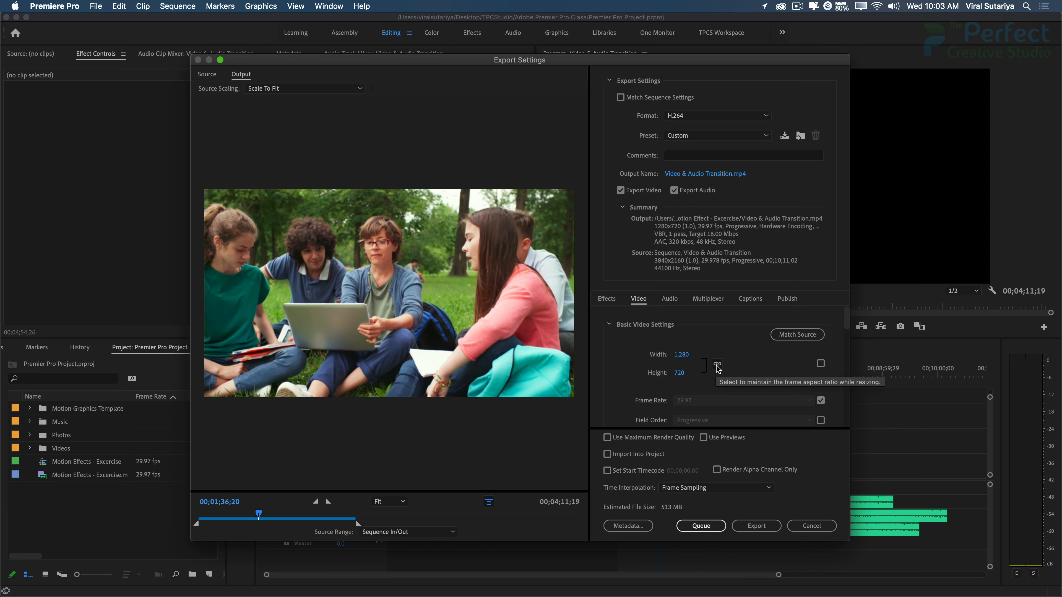
{"action": "left_click", "coordinate": [681, 354]}
{"action": "type", "text": "19"}
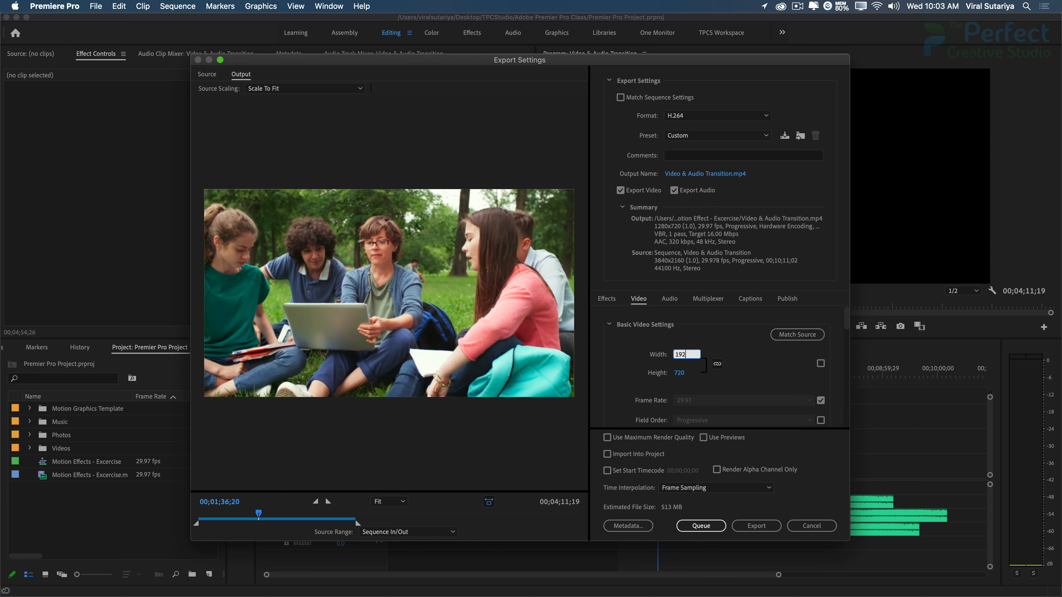
{"action": "key", "text": "Return"}
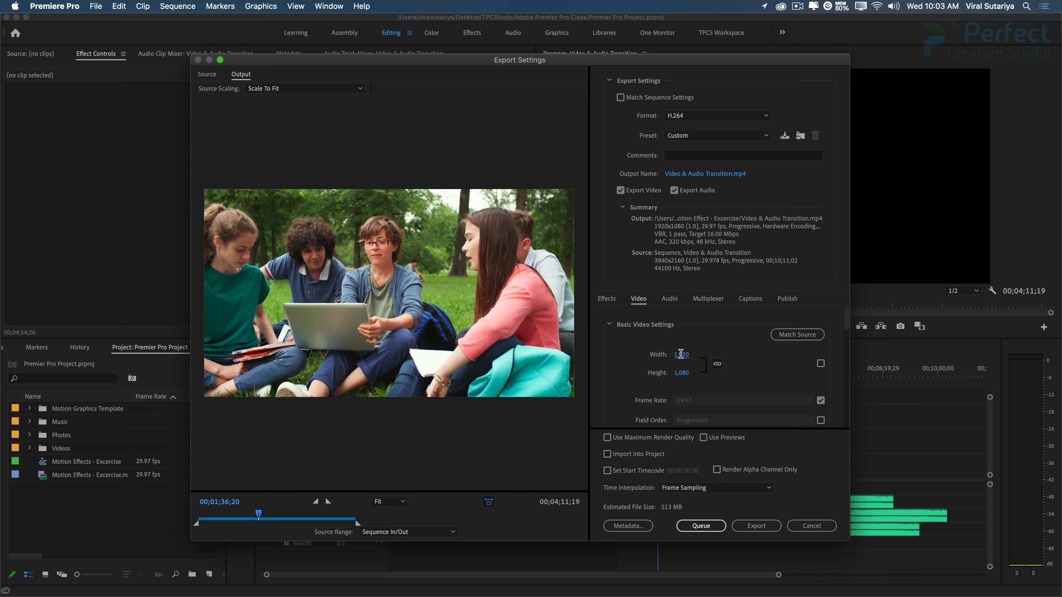
Unlink the output width from the height and set the width to 1080 for a square frame.
{"action": "left_click", "coordinate": [717, 365]}
{"action": "left_click", "coordinate": [680, 354]}
{"action": "type", "text": "1080"}
{"action": "key", "text": "Return"}
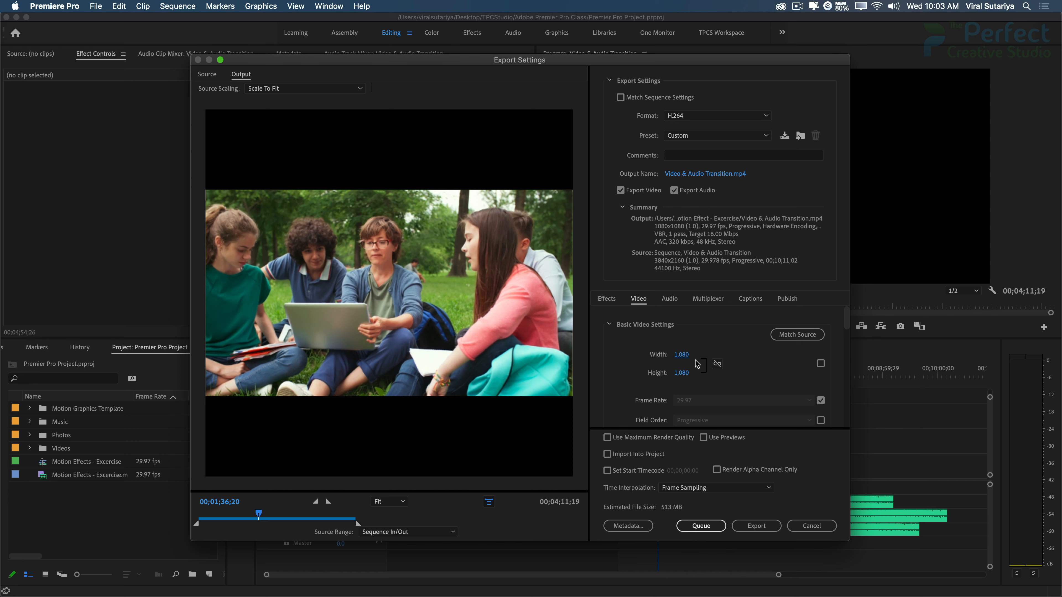
Relink the output width and height, set the width to 1920, and dismiss the frame size warning.
{"action": "left_click", "coordinate": [717, 364]}
{"action": "left_click", "coordinate": [681, 355]}
{"action": "type", "text": "1920"}
{"action": "key", "text": "Return"}
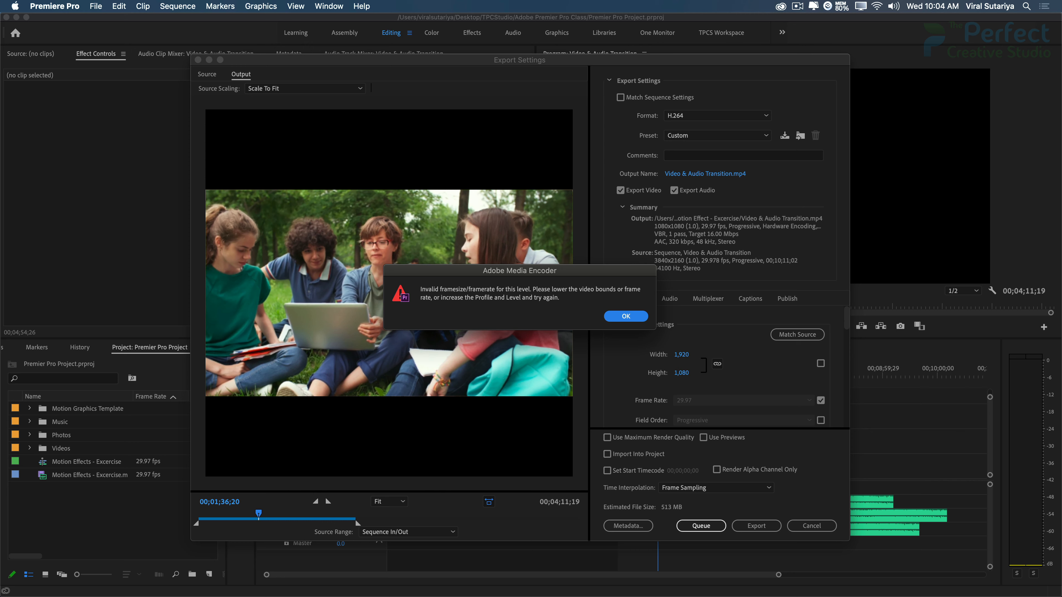
{"action": "left_click", "coordinate": [608, 319]}
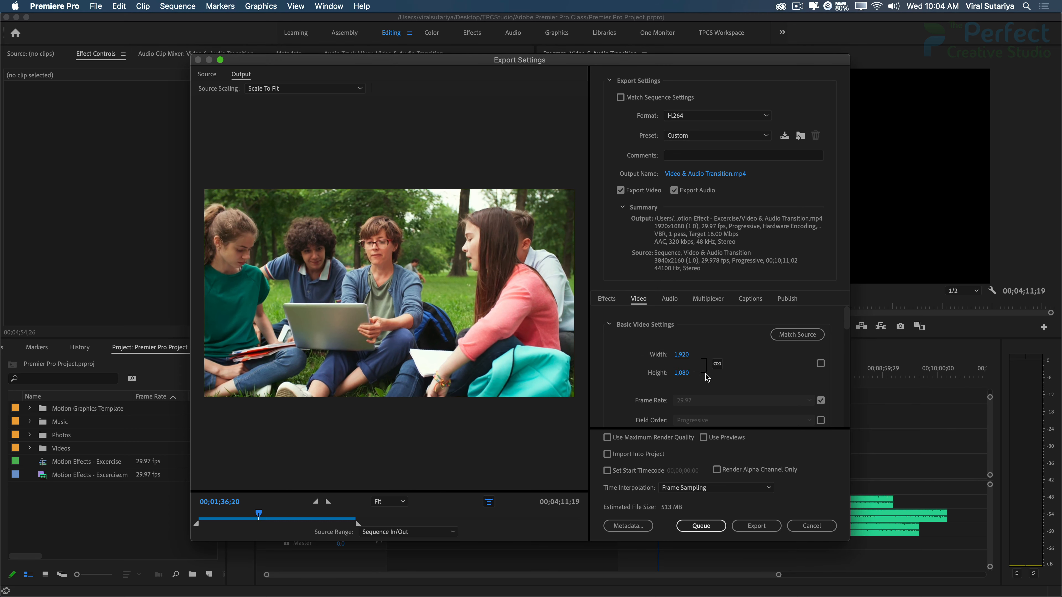
Stop matching the frame rate to the source and review the frame rate options, keeping 29.97.
{"action": "scroll", "coordinate": [765, 368], "scroll_direction": "down", "scroll_amount": 2}
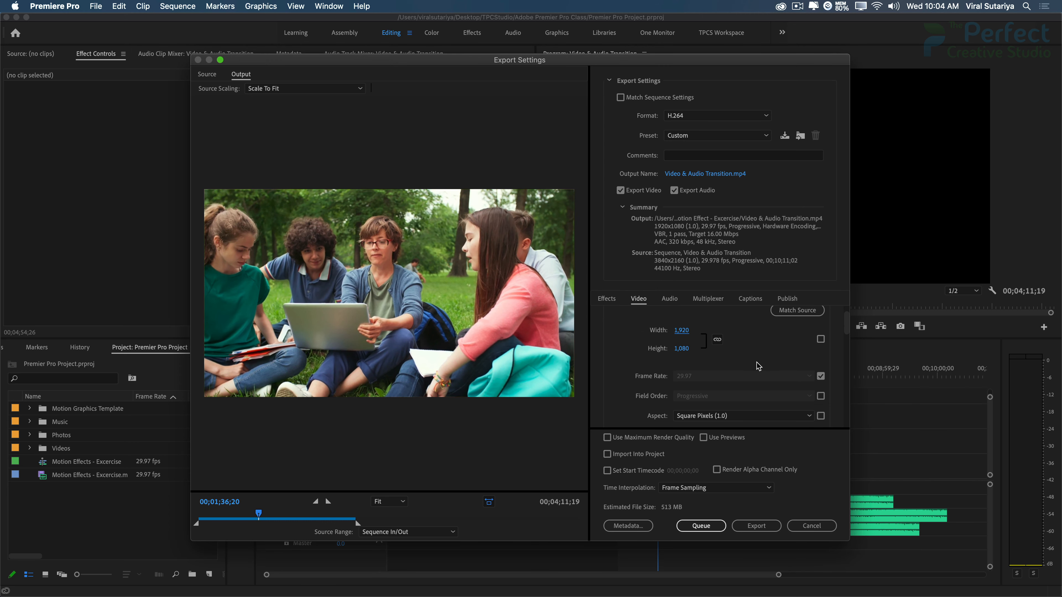
{"action": "left_click", "coordinate": [821, 376]}
{"action": "left_click", "coordinate": [808, 376]}
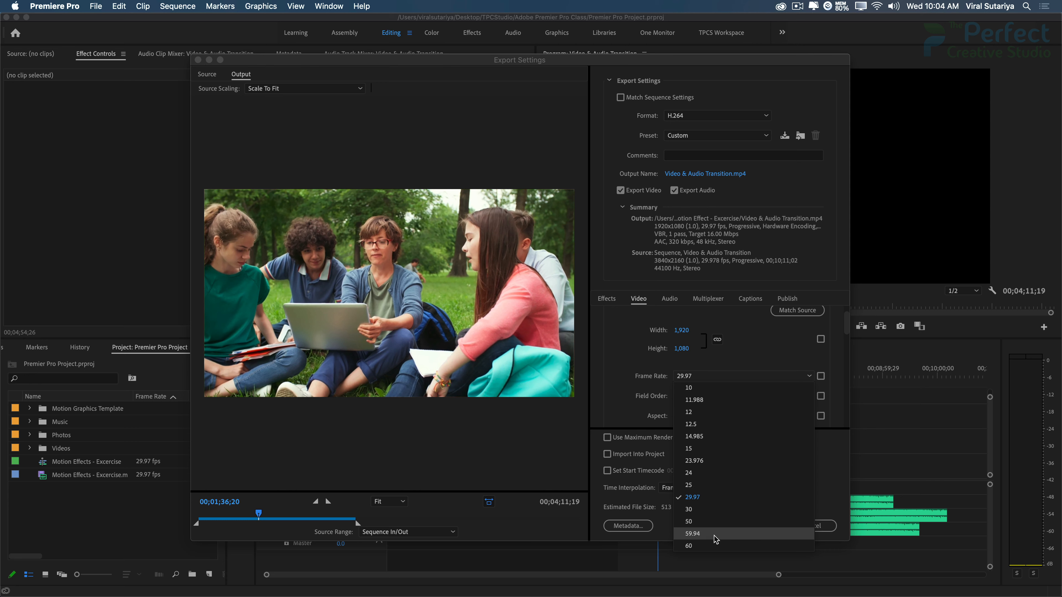
{"action": "left_click", "coordinate": [601, 397]}
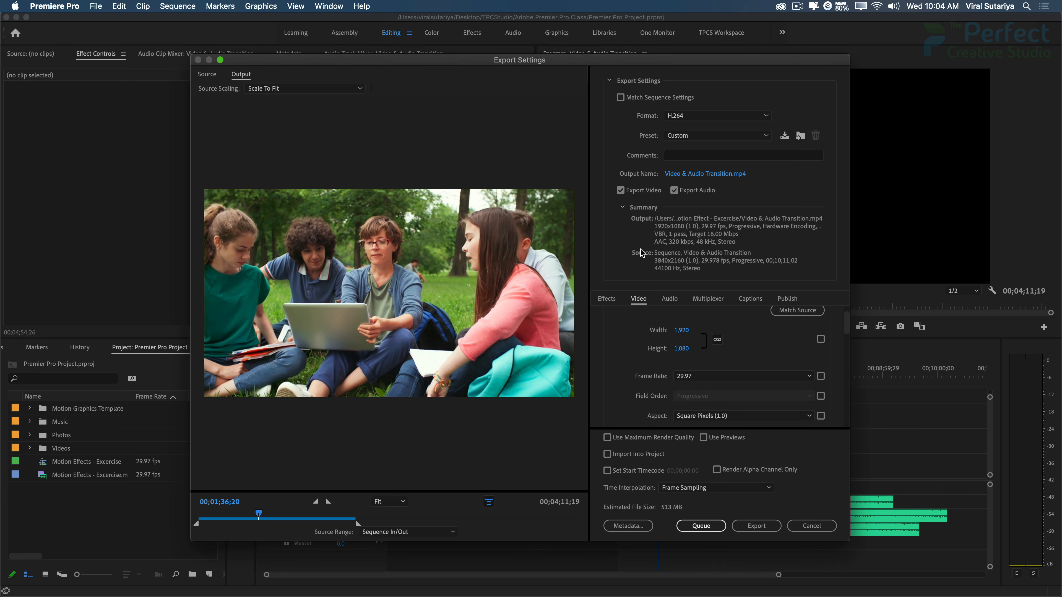
Review the available frame rates once more and match the output frame rate to the source.
{"action": "left_click", "coordinate": [713, 376]}
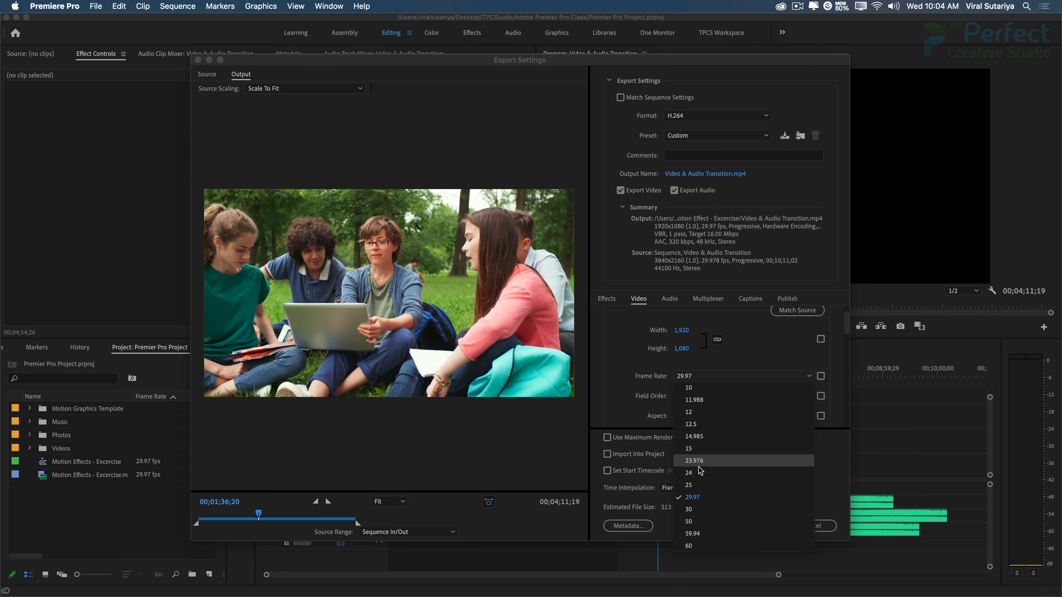
{"action": "left_click", "coordinate": [659, 406]}
{"action": "left_click", "coordinate": [821, 376]}
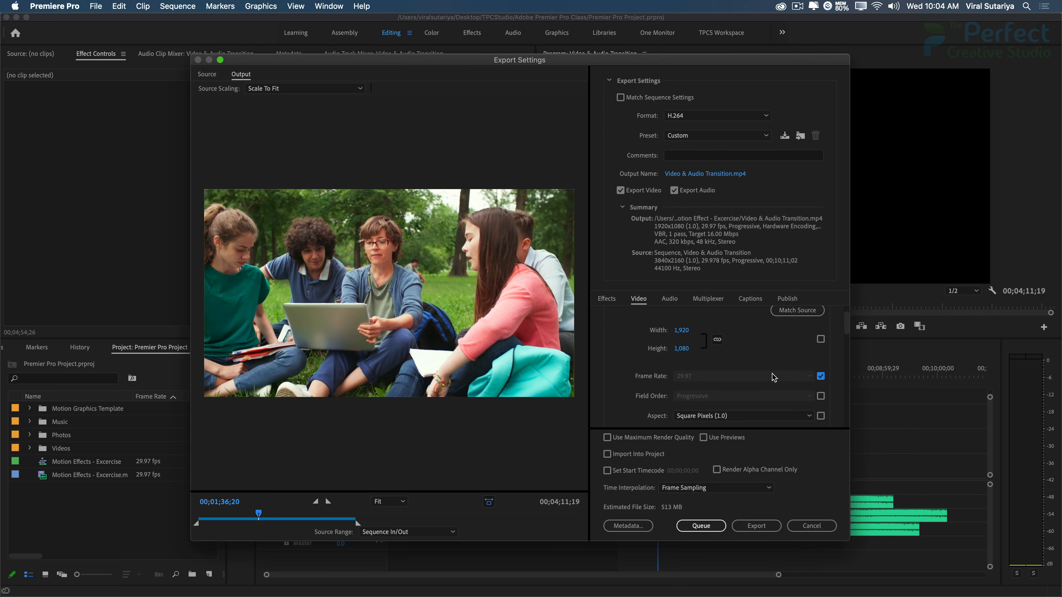
Try matching the field order to the source, and review the pixel aspect options, keeping Square Pixels (1.0).
{"action": "scroll", "coordinate": [724, 354], "scroll_direction": "down", "scroll_amount": 2}
{"action": "left_click", "coordinate": [820, 347]}
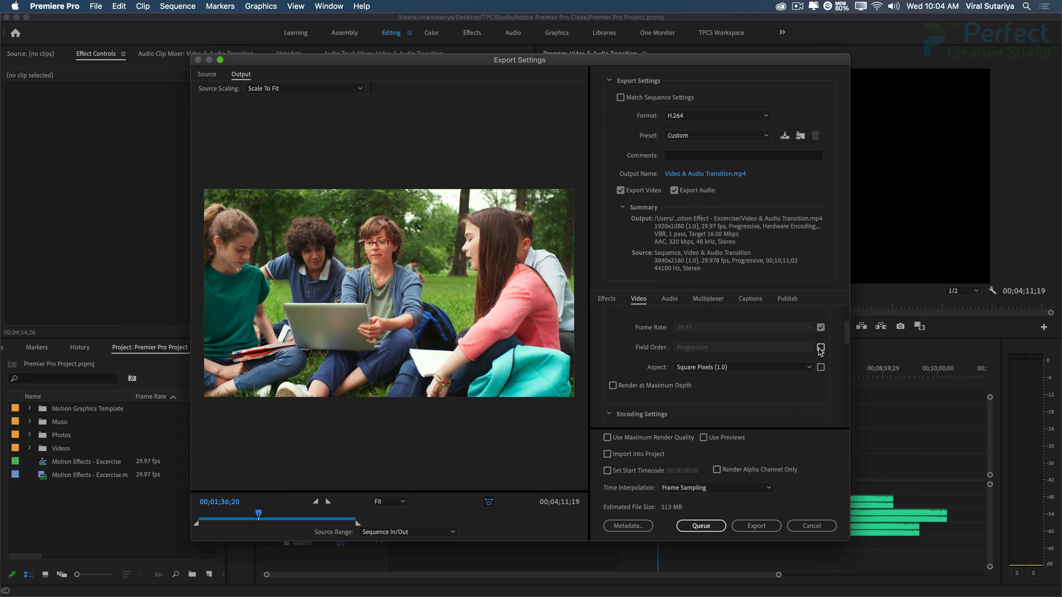
{"action": "left_click", "coordinate": [821, 348]}
{"action": "scroll", "coordinate": [766, 351], "scroll_direction": "down", "scroll_amount": 1}
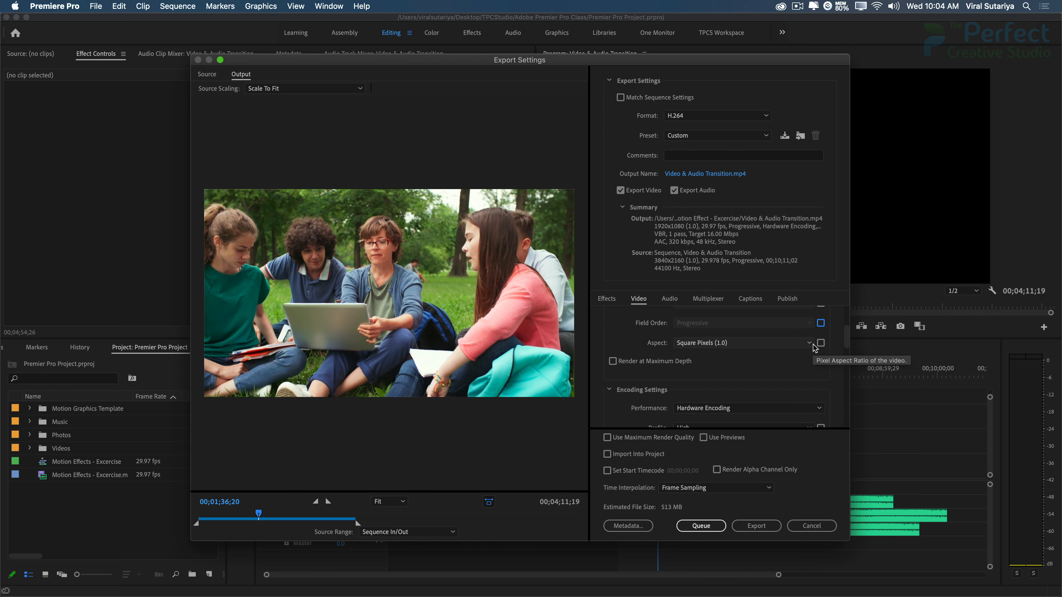
{"action": "left_click", "coordinate": [803, 344]}
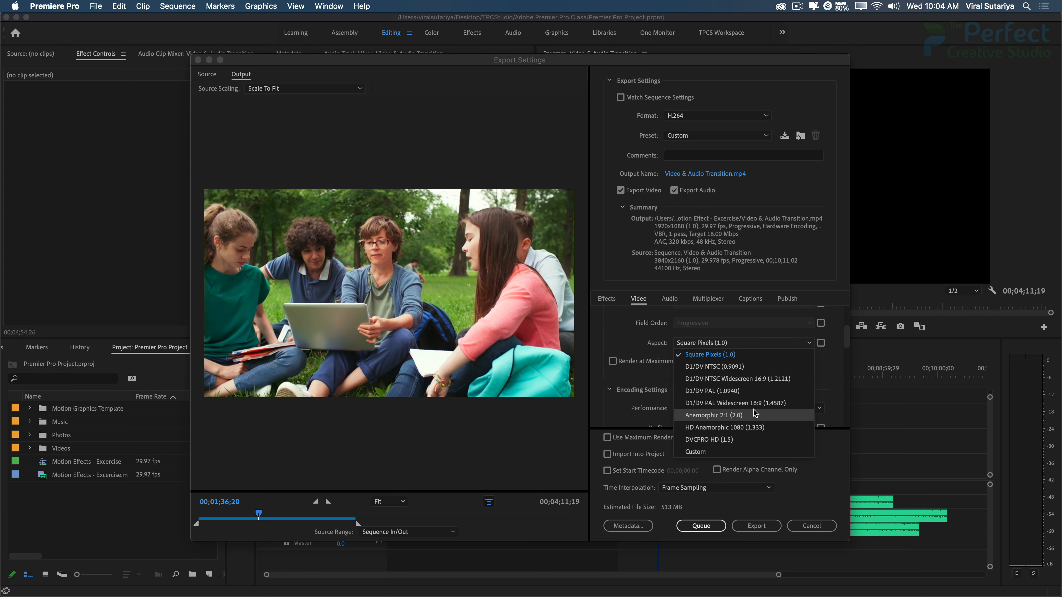
{"action": "left_click", "coordinate": [759, 356]}
{"action": "scroll", "coordinate": [672, 365], "scroll_direction": "down", "scroll_amount": 1}
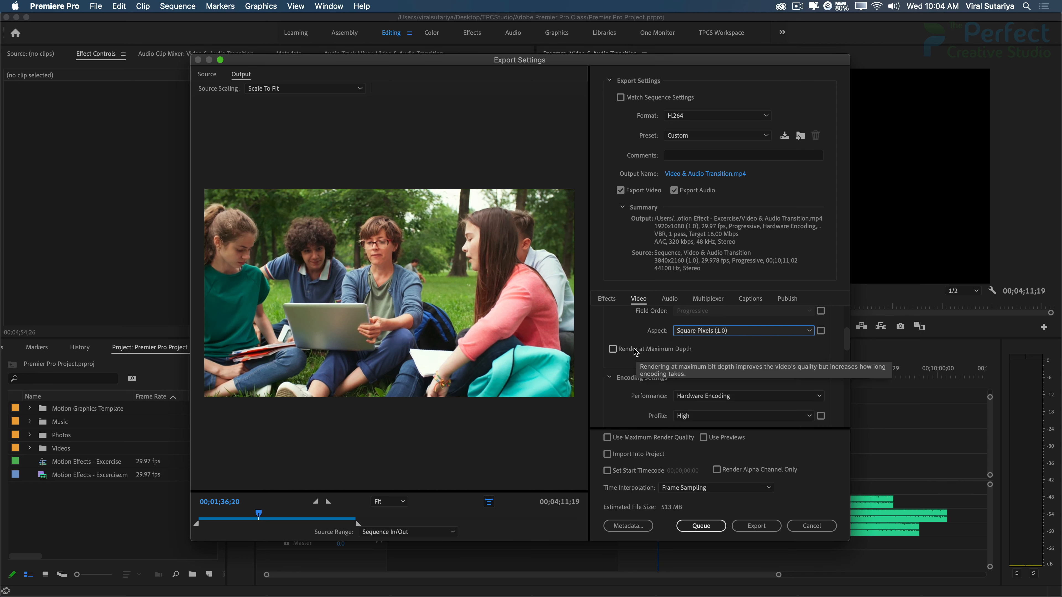
Review the encoding performance, profile and level options, keeping Hardware Encoding, High and 4.2.
{"action": "scroll", "coordinate": [669, 353], "scroll_direction": "down", "scroll_amount": 3}
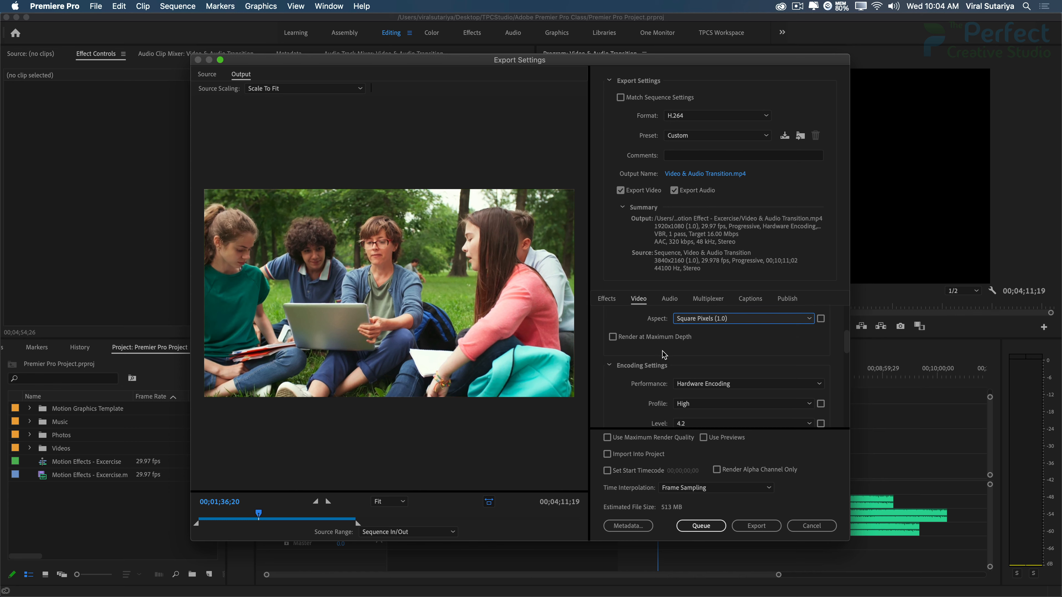
{"action": "scroll", "coordinate": [651, 347], "scroll_direction": "down", "scroll_amount": 2}
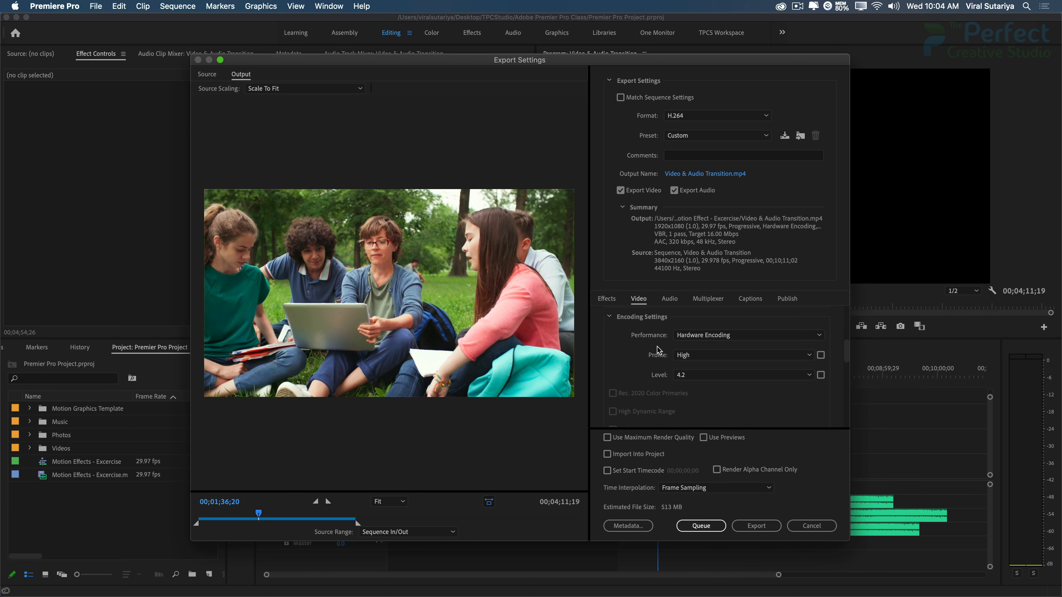
{"action": "left_click", "coordinate": [800, 337]}
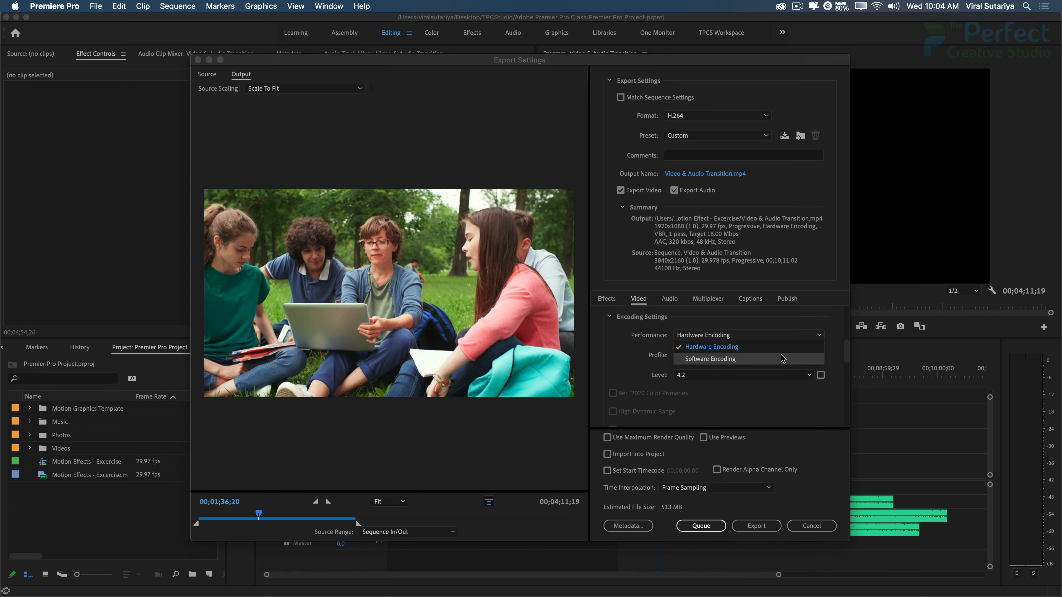
{"action": "left_click", "coordinate": [799, 347]}
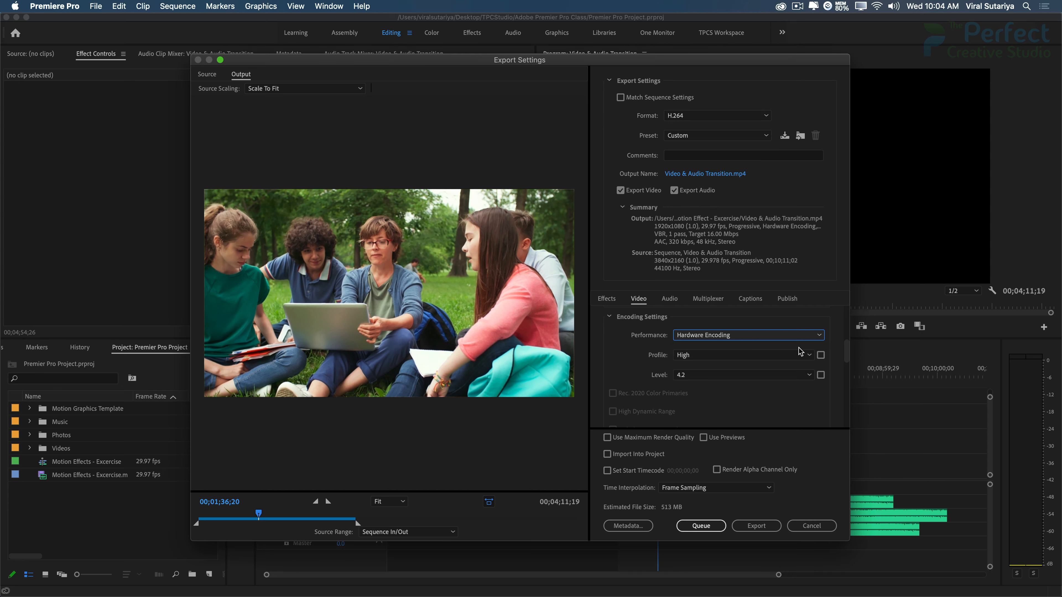
{"action": "left_click", "coordinate": [808, 355]}
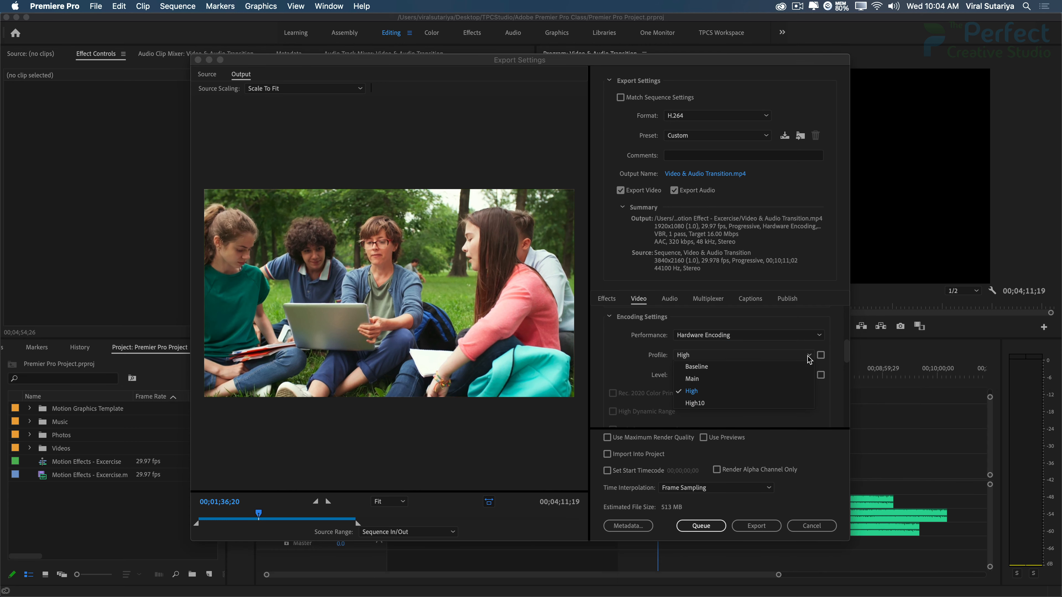
{"action": "left_click", "coordinate": [768, 391]}
{"action": "left_click", "coordinate": [808, 376]}
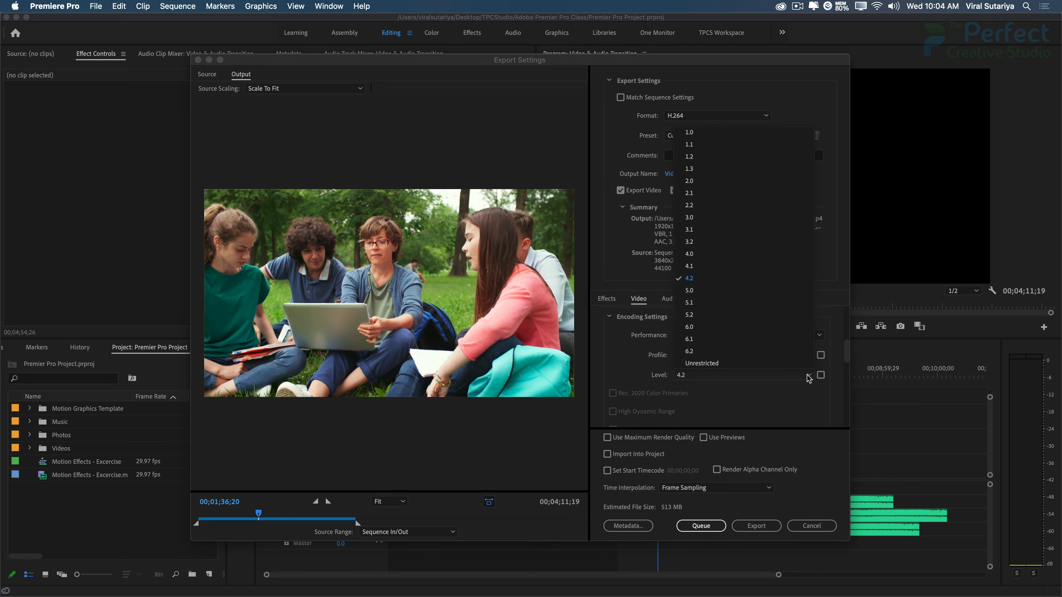
{"action": "left_click", "coordinate": [807, 376]}
Set the video bitrate encoding to VBR, 2 pass.
{"action": "scroll", "coordinate": [722, 370], "scroll_direction": "down", "scroll_amount": 5}
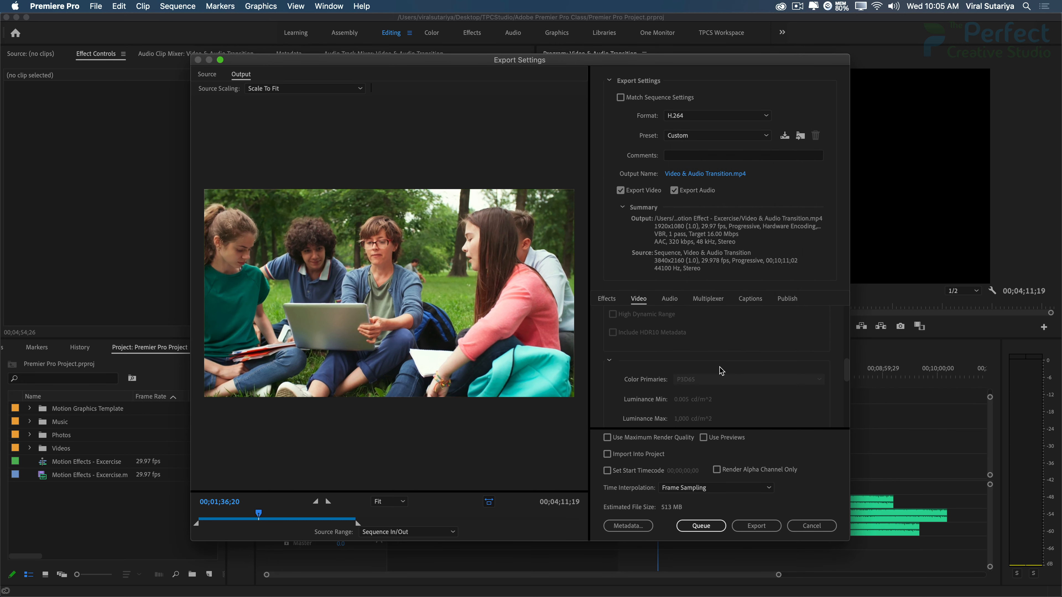
{"action": "scroll", "coordinate": [721, 371], "scroll_direction": "down", "scroll_amount": 5}
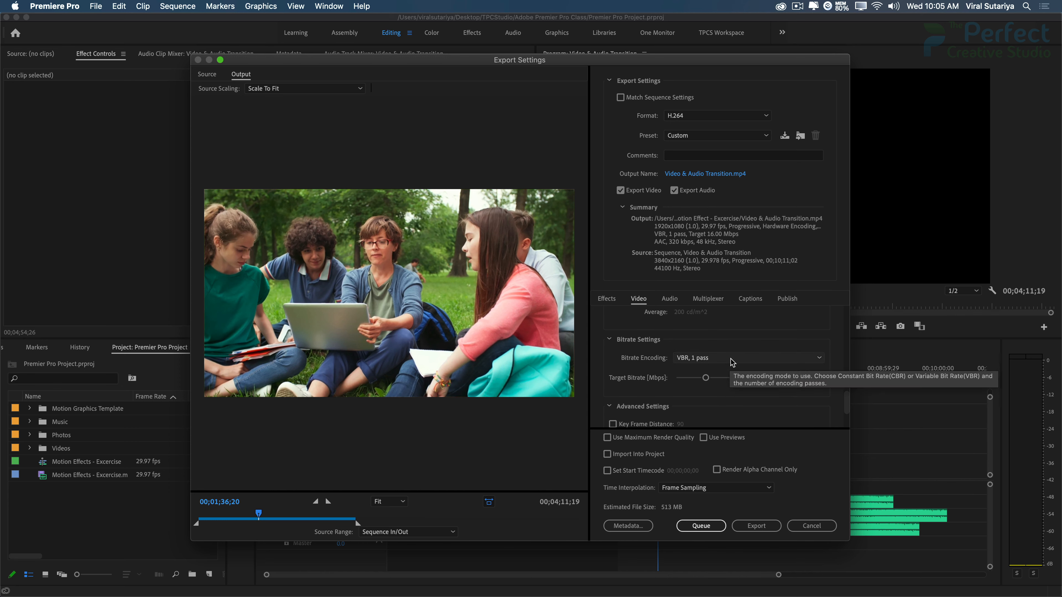
{"action": "left_click", "coordinate": [760, 358]}
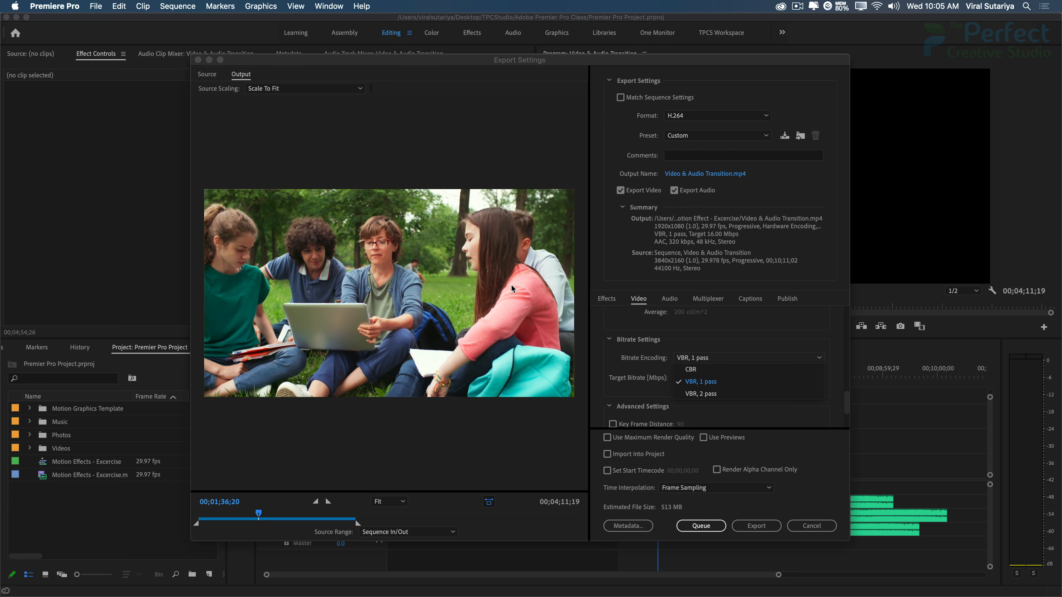
{"action": "left_click", "coordinate": [702, 393]}
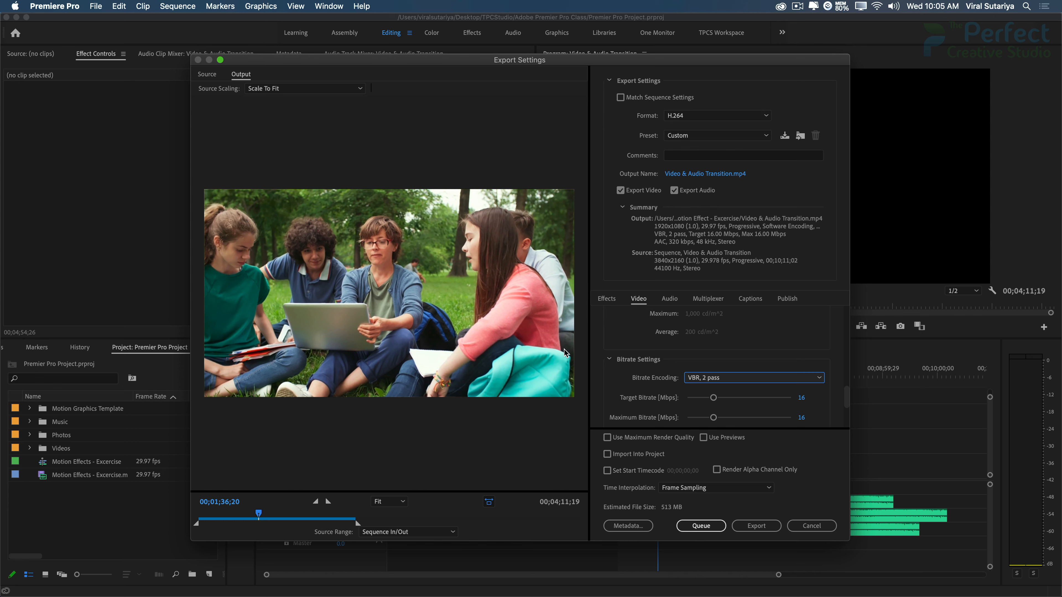
Try a target bitrate of 7.95 Mbps for the video, and restore it to 16 Mbps.
{"action": "scroll", "coordinate": [634, 359], "scroll_direction": "down", "scroll_amount": 2}
{"action": "scroll", "coordinate": [634, 359], "scroll_direction": "down", "scroll_amount": 1}
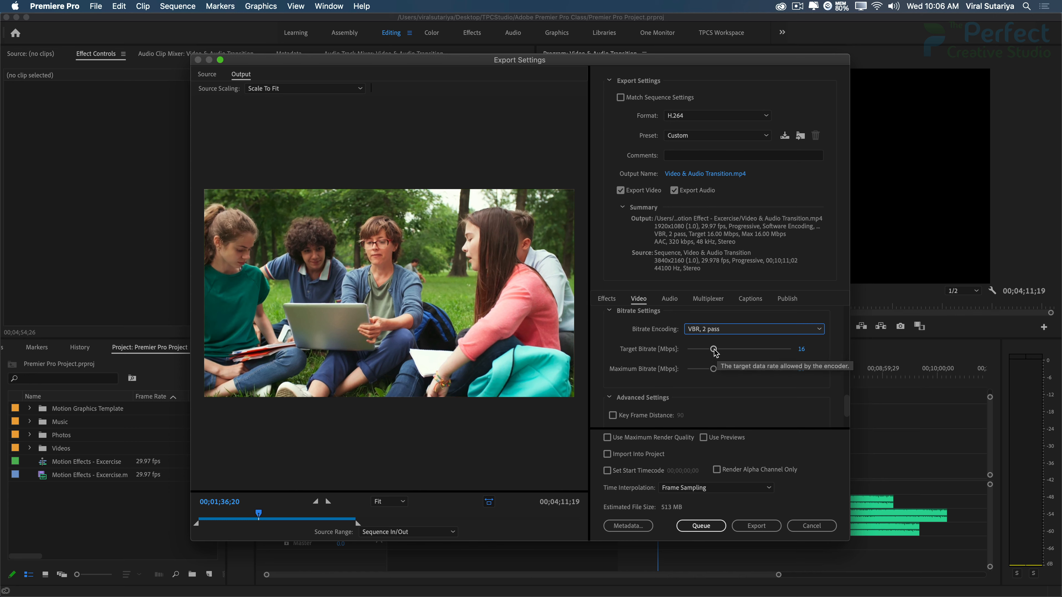
{"action": "left_click_drag", "start_coordinate": [714, 351], "coordinate": [700, 354]}
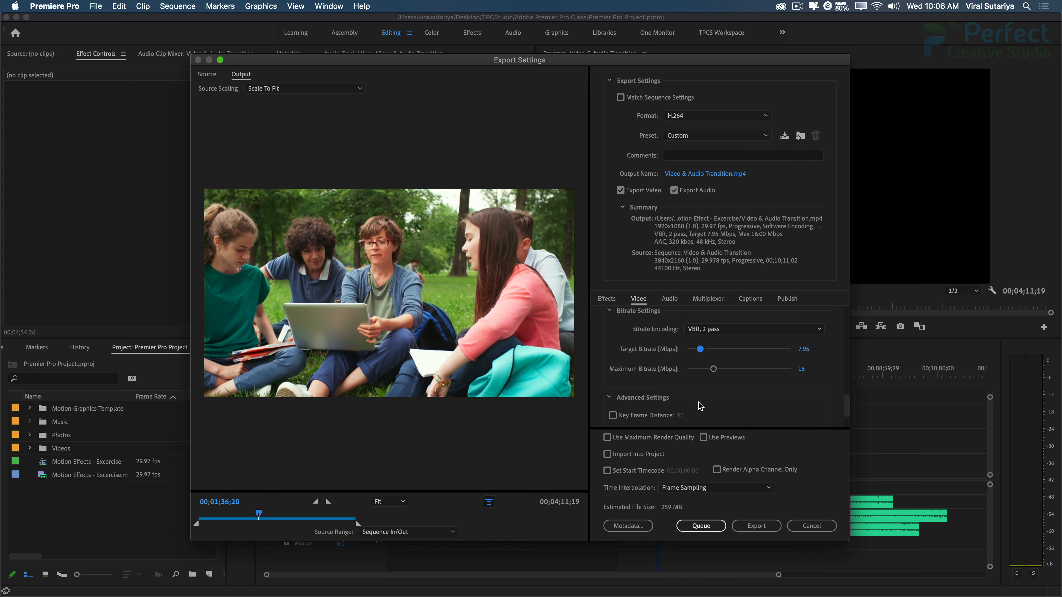
{"action": "left_click", "coordinate": [803, 349]}
{"action": "type", "text": "16"}
{"action": "key", "text": "Return"}
Try the MPEG format in the audio export settings, and switch back to AAC.
{"action": "left_click", "coordinate": [670, 299]}
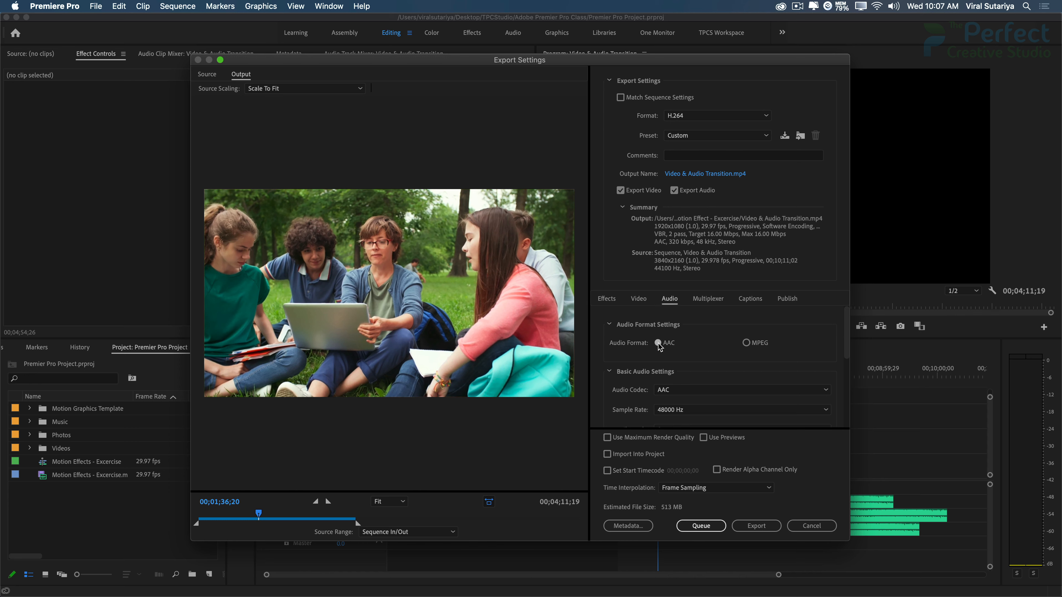
{"action": "left_click", "coordinate": [746, 343]}
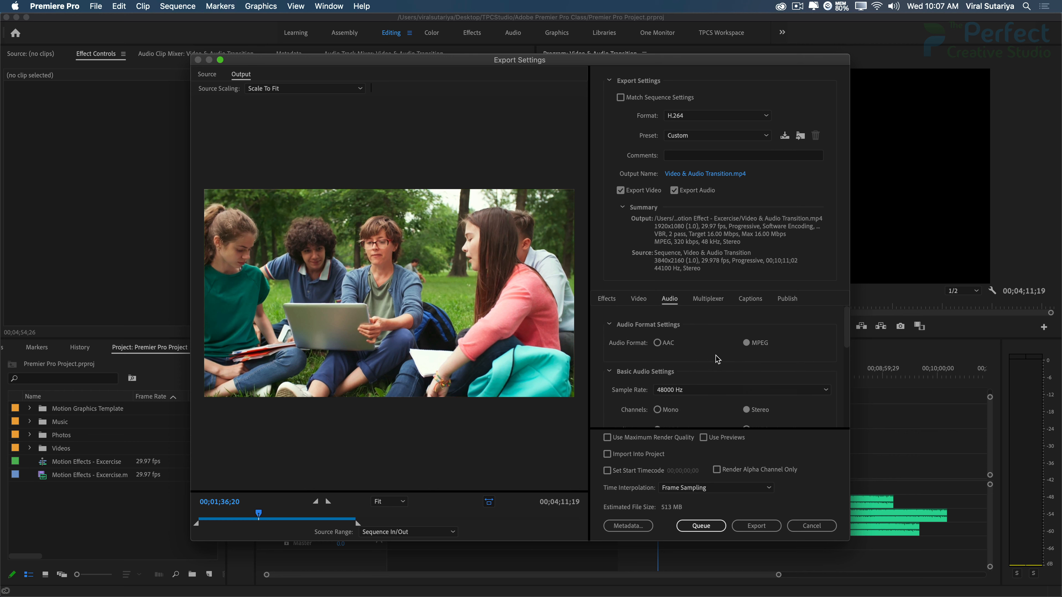
{"action": "left_click", "coordinate": [657, 343]}
Review the audio codec, sample rate and channel options, keeping AAC, 48000 Hz and Stereo.
{"action": "scroll", "coordinate": [686, 354], "scroll_direction": "down", "scroll_amount": 3}
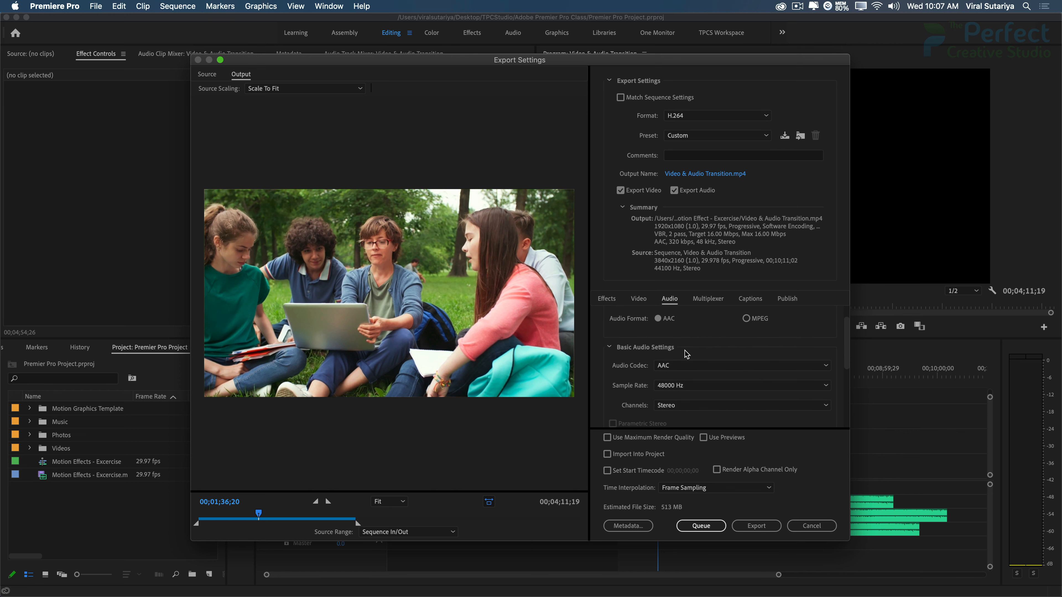
{"action": "left_click", "coordinate": [681, 329]}
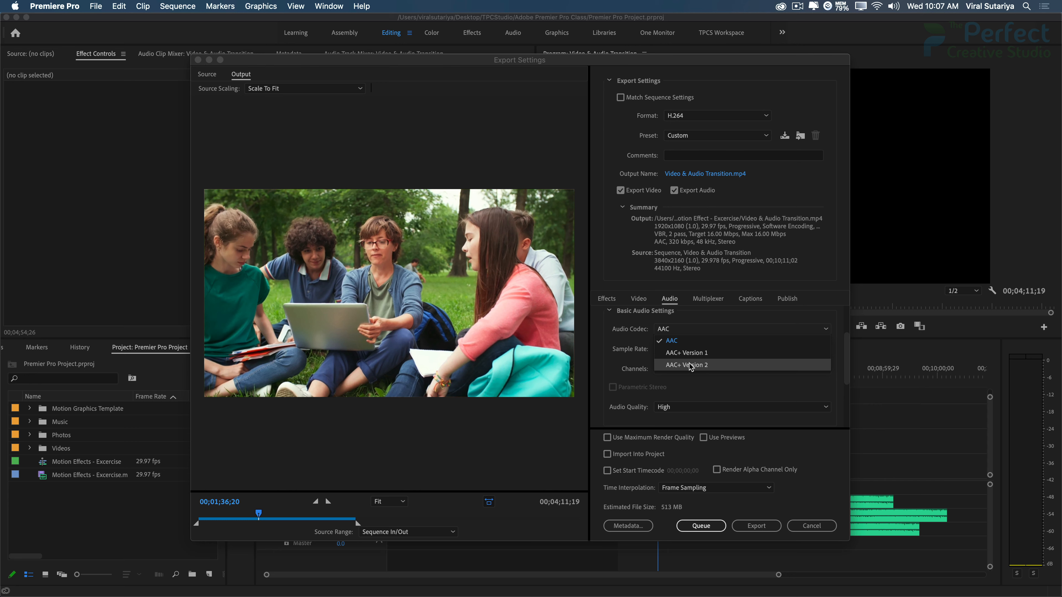
{"action": "left_click", "coordinate": [668, 341]}
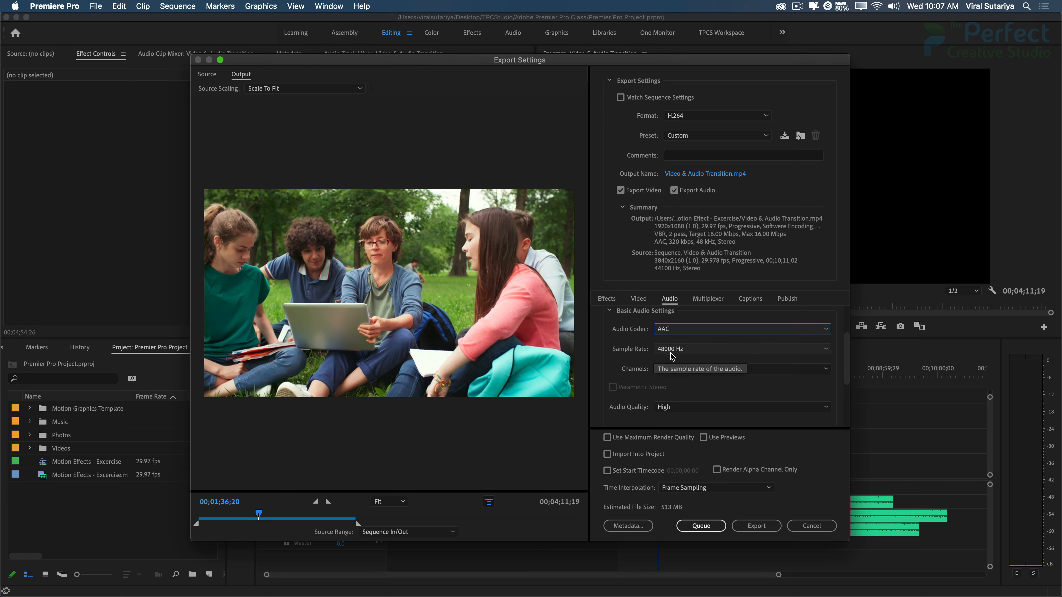
{"action": "left_click", "coordinate": [694, 353]}
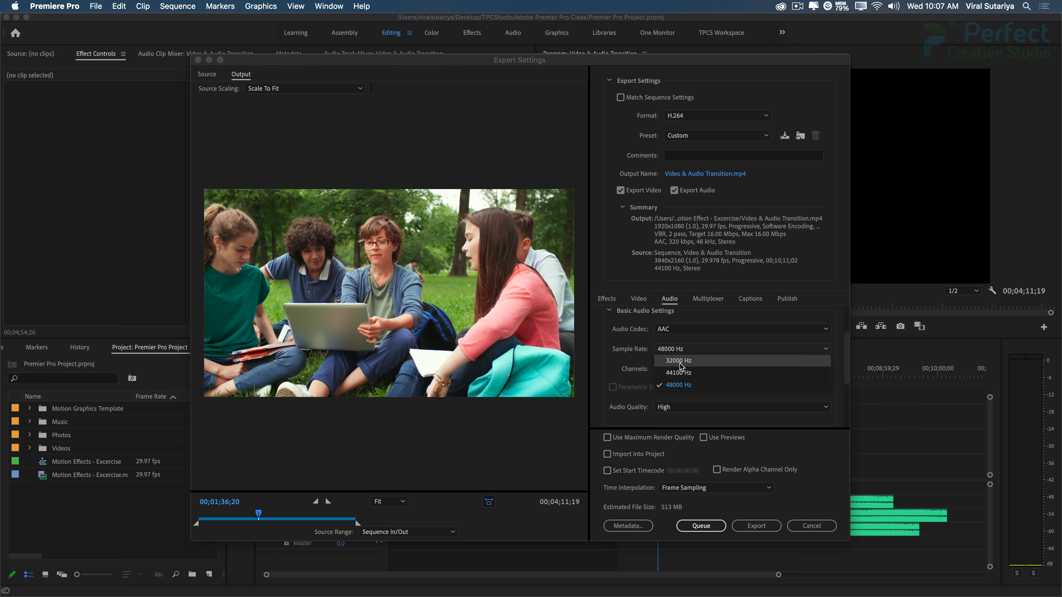
{"action": "left_click", "coordinate": [628, 361]}
{"action": "scroll", "coordinate": [602, 373], "scroll_direction": "down", "scroll_amount": 1}
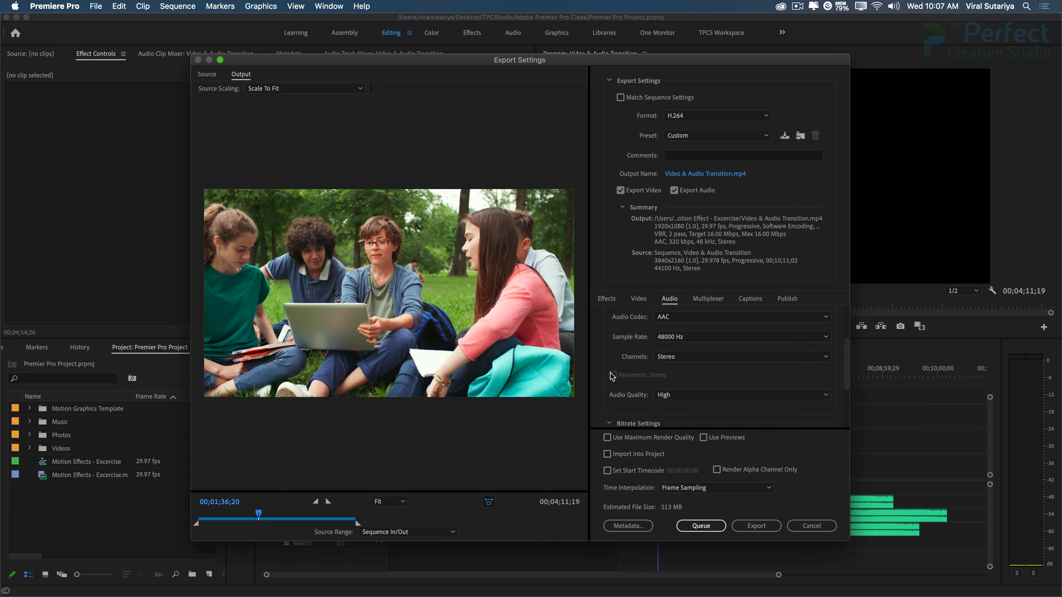
{"action": "left_click", "coordinate": [696, 358]}
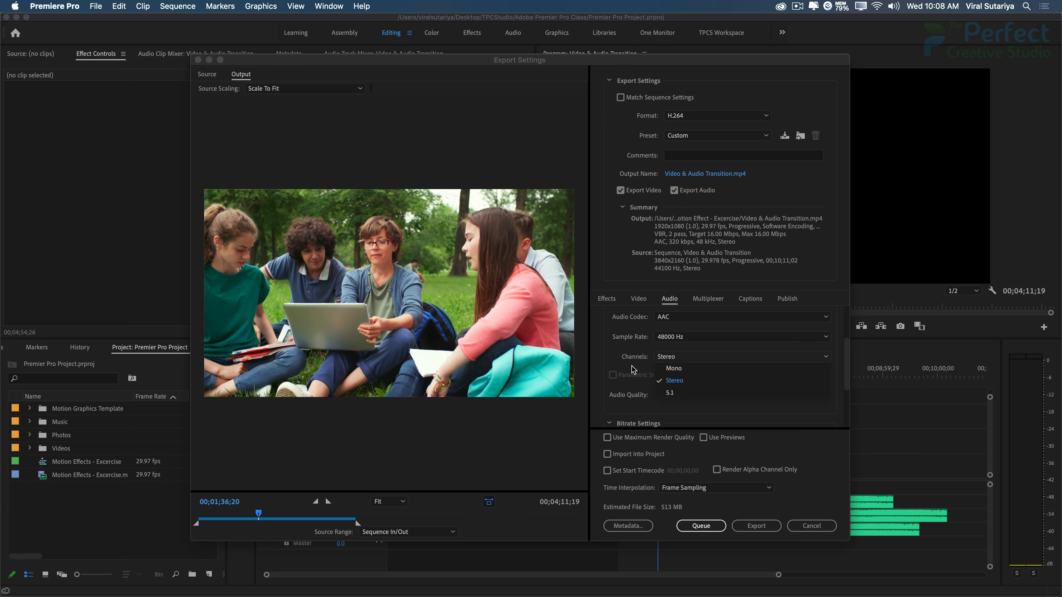
{"action": "left_click", "coordinate": [638, 373]}
Review the audio bitrate and precedence options, keeping 320 kbps and Bitrate precedence.
{"action": "scroll", "coordinate": [673, 365], "scroll_direction": "down", "scroll_amount": 2}
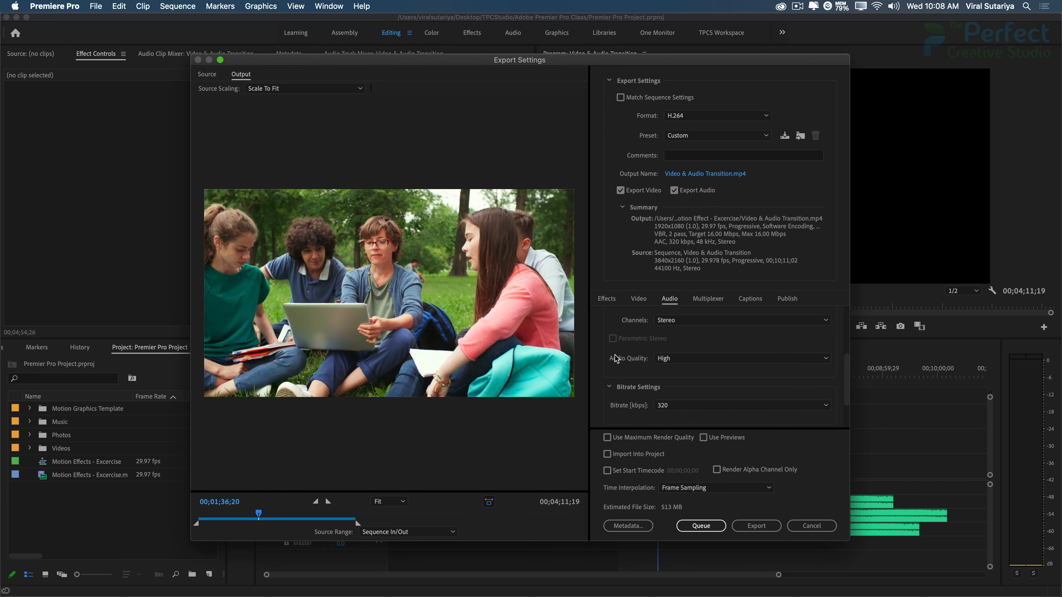
{"action": "scroll", "coordinate": [706, 366], "scroll_direction": "down", "scroll_amount": 2}
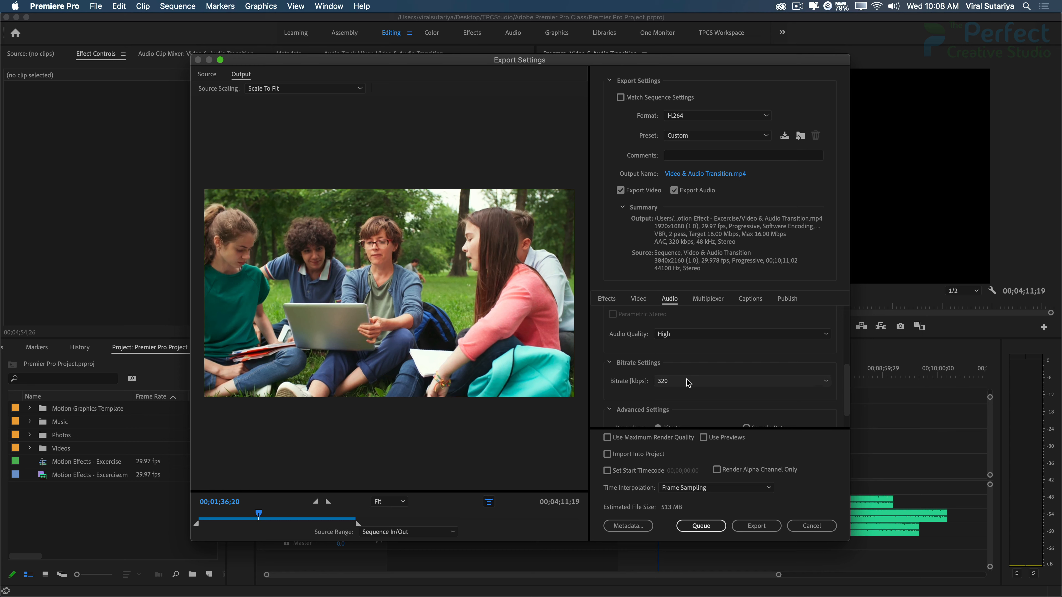
{"action": "left_click", "coordinate": [686, 381]}
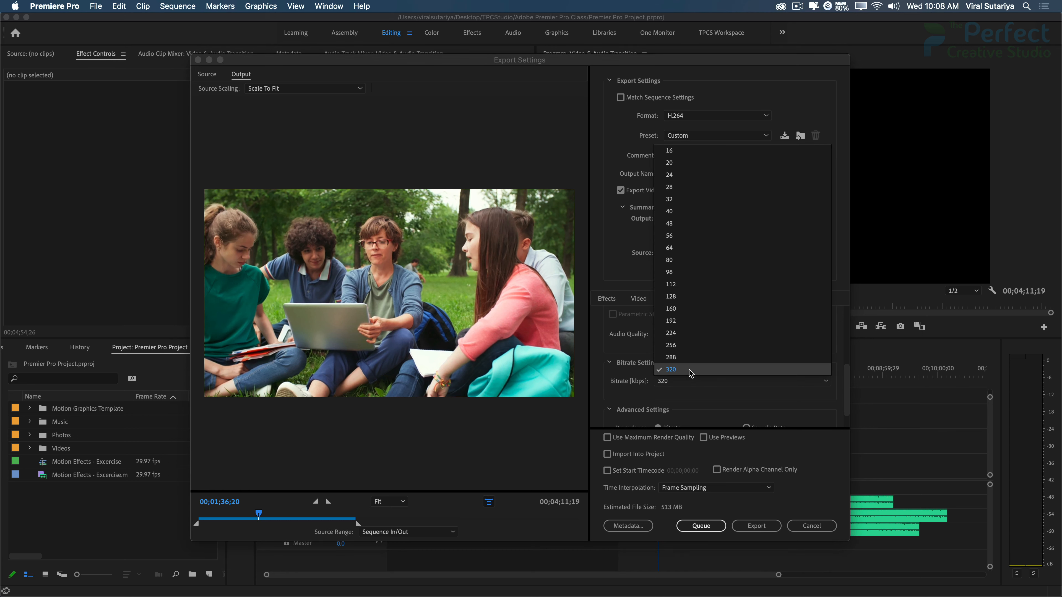
{"action": "left_click", "coordinate": [690, 372]}
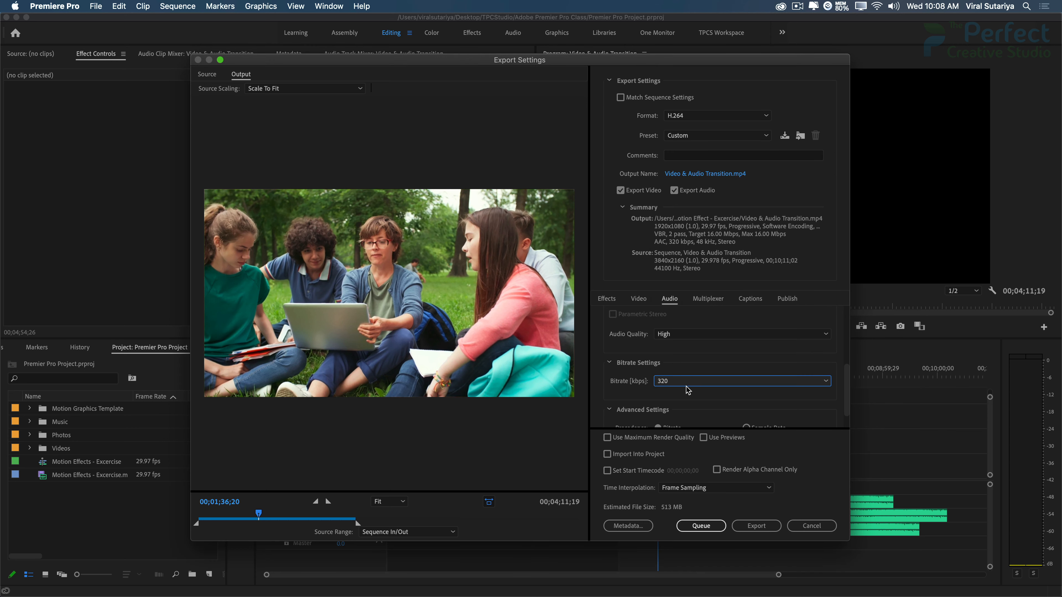
{"action": "scroll", "coordinate": [688, 392], "scroll_direction": "down", "scroll_amount": 2}
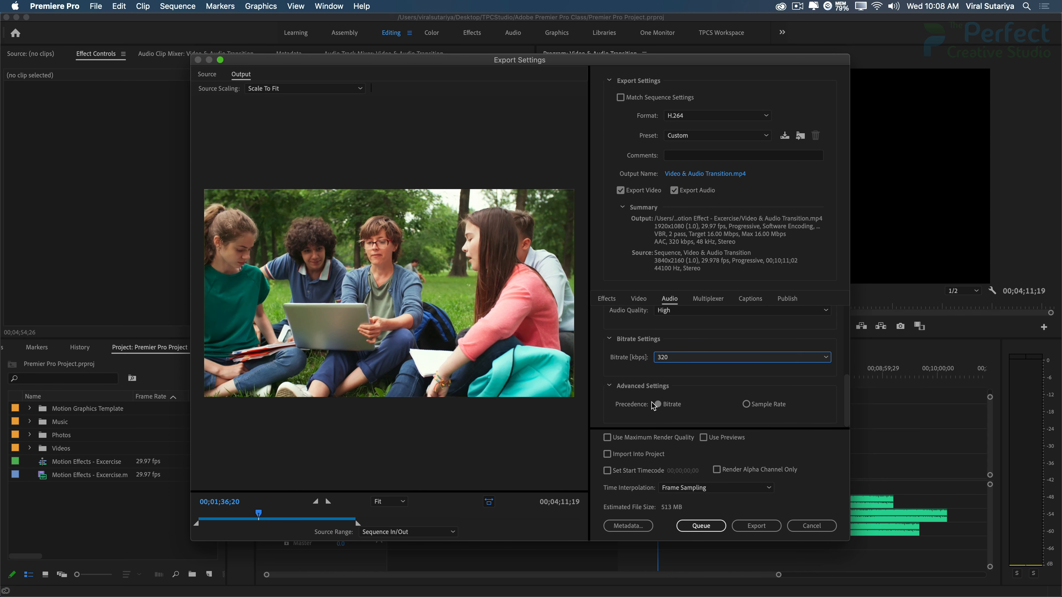
{"action": "left_click", "coordinate": [660, 405]}
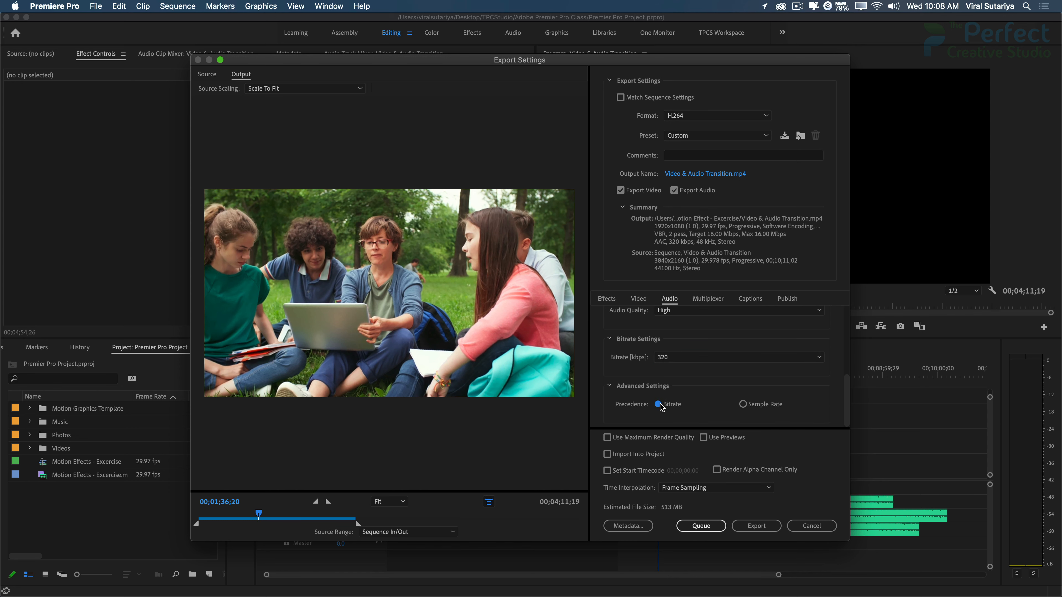
{"action": "scroll", "coordinate": [669, 398], "scroll_direction": "up", "scroll_amount": 5}
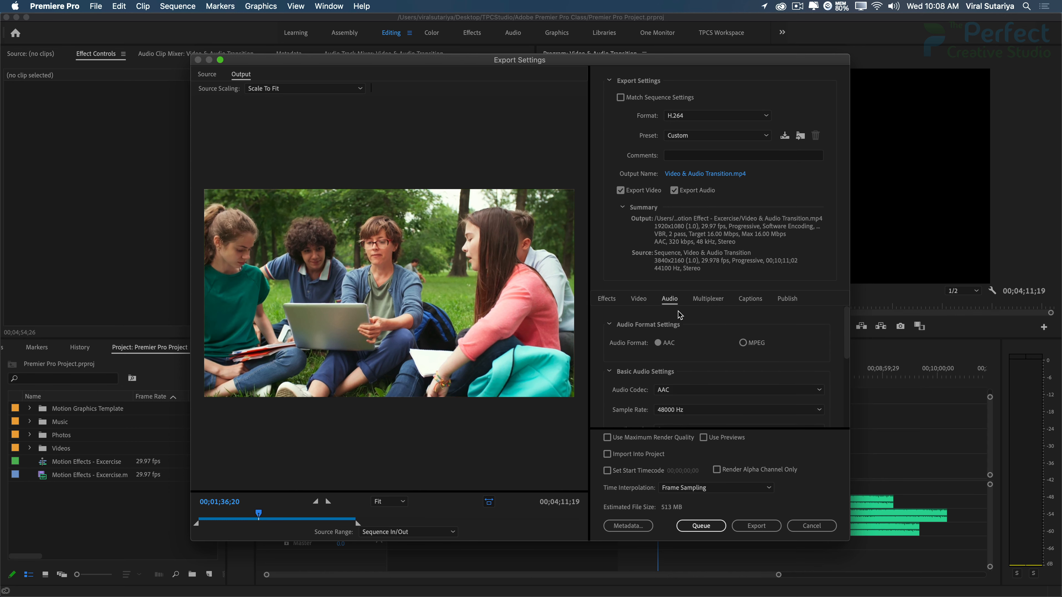
View the multiplexer and captions settings of the export.
{"action": "left_click", "coordinate": [701, 298]}
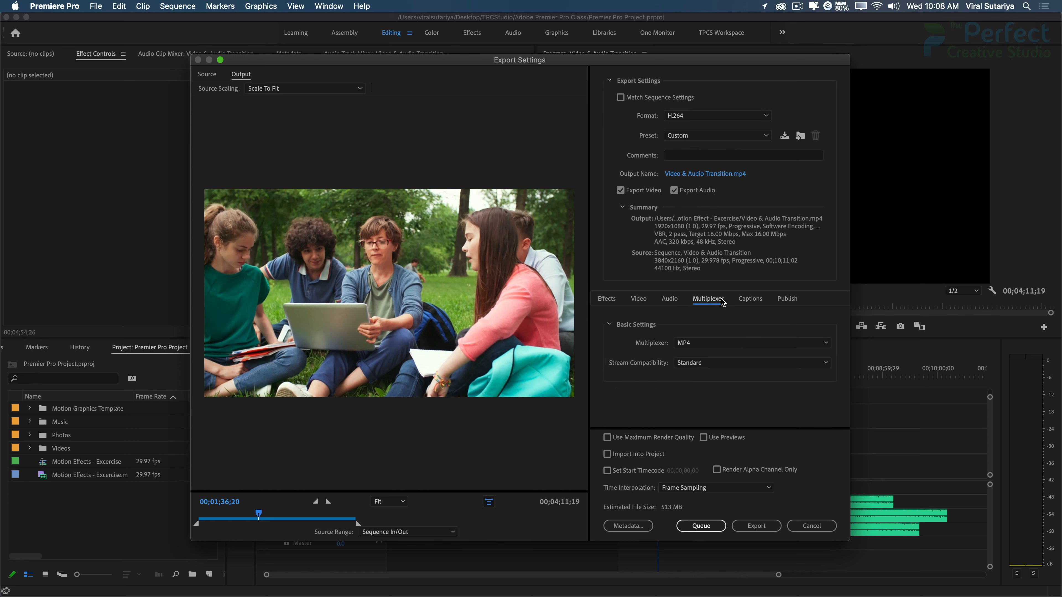
{"action": "left_click", "coordinate": [746, 300]}
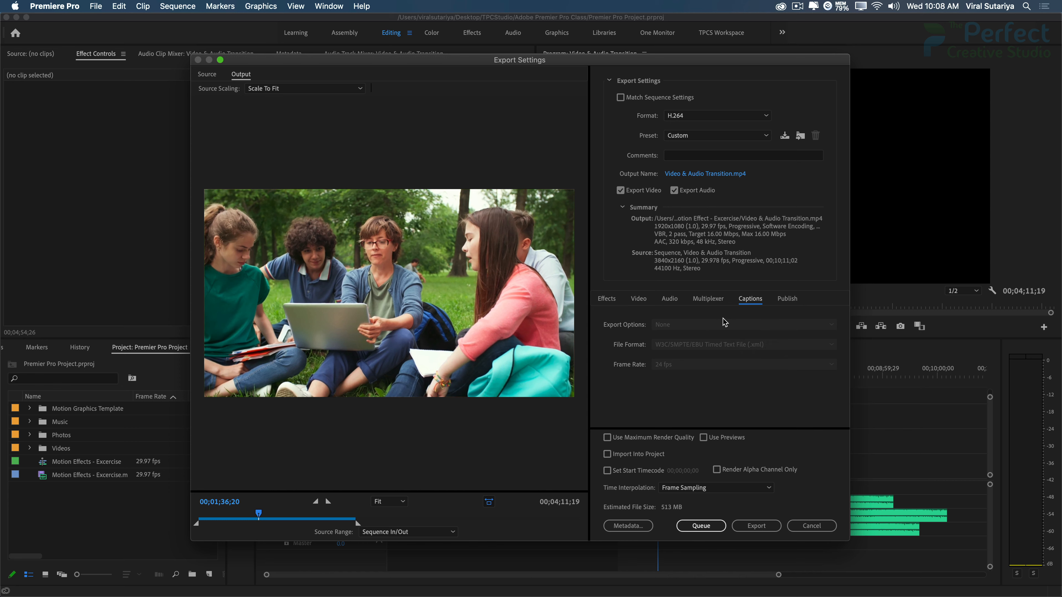
Review the publishing destinations available for the export, from Adobe Creative Cloud and Adobe Stock through Behance, Facebook and Twitter to YouTube.
{"action": "left_click", "coordinate": [789, 299]}
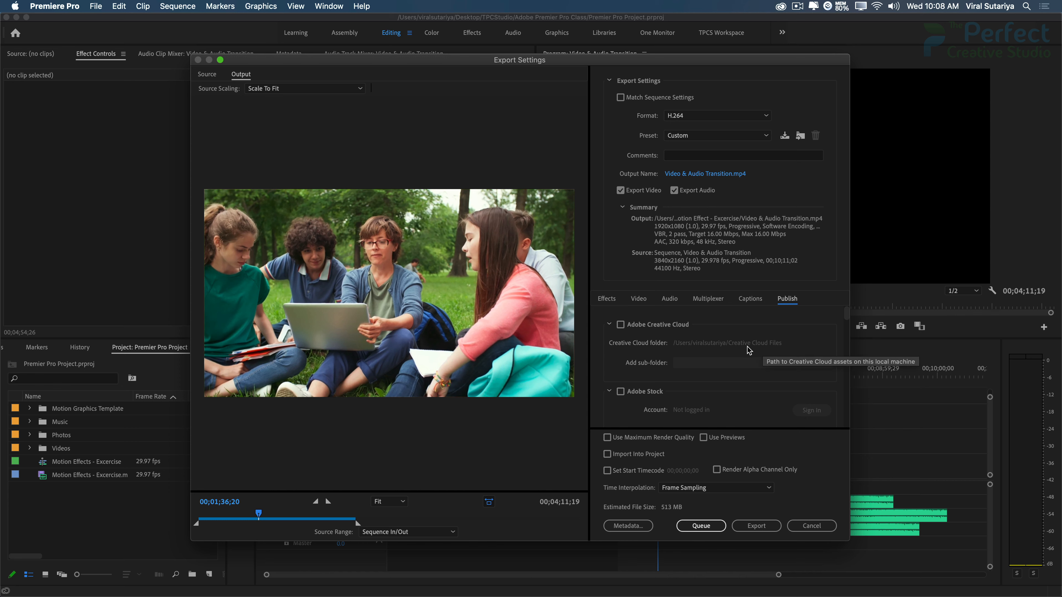
{"action": "scroll", "coordinate": [748, 346], "scroll_direction": "down", "scroll_amount": 4}
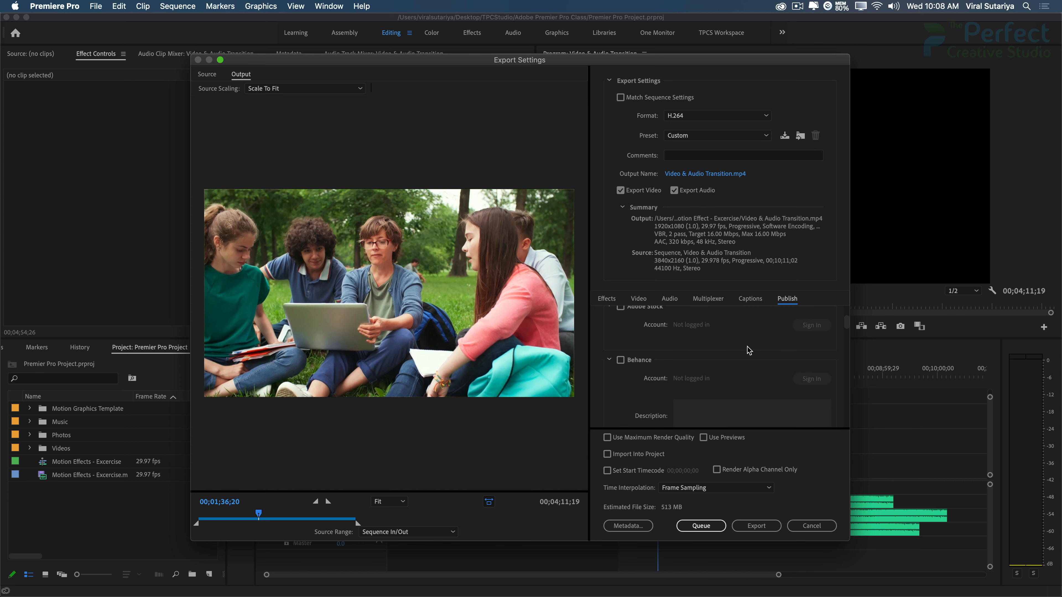
{"action": "scroll", "coordinate": [747, 346], "scroll_direction": "down", "scroll_amount": 6}
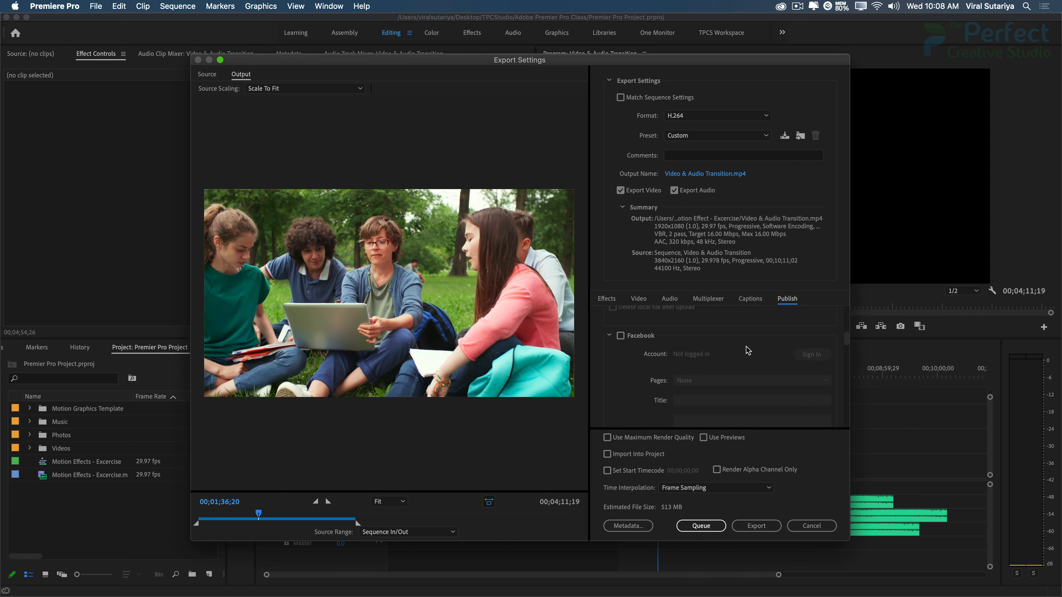
{"action": "scroll", "coordinate": [747, 351], "scroll_direction": "down", "scroll_amount": 4}
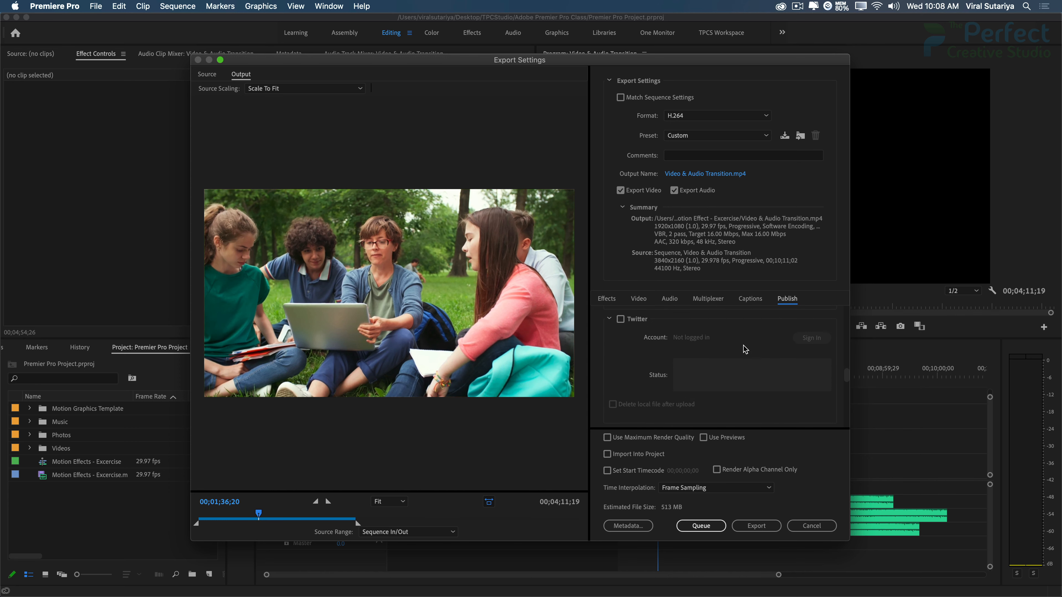
{"action": "scroll", "coordinate": [745, 349], "scroll_direction": "down", "scroll_amount": 6}
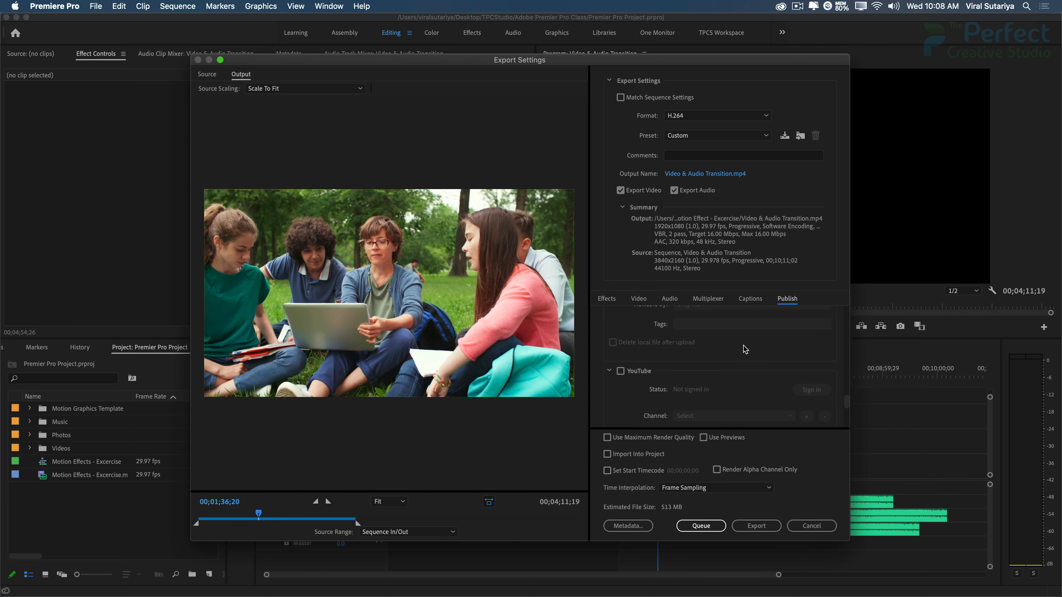
{"action": "scroll", "coordinate": [733, 349], "scroll_direction": "down", "scroll_amount": 2}
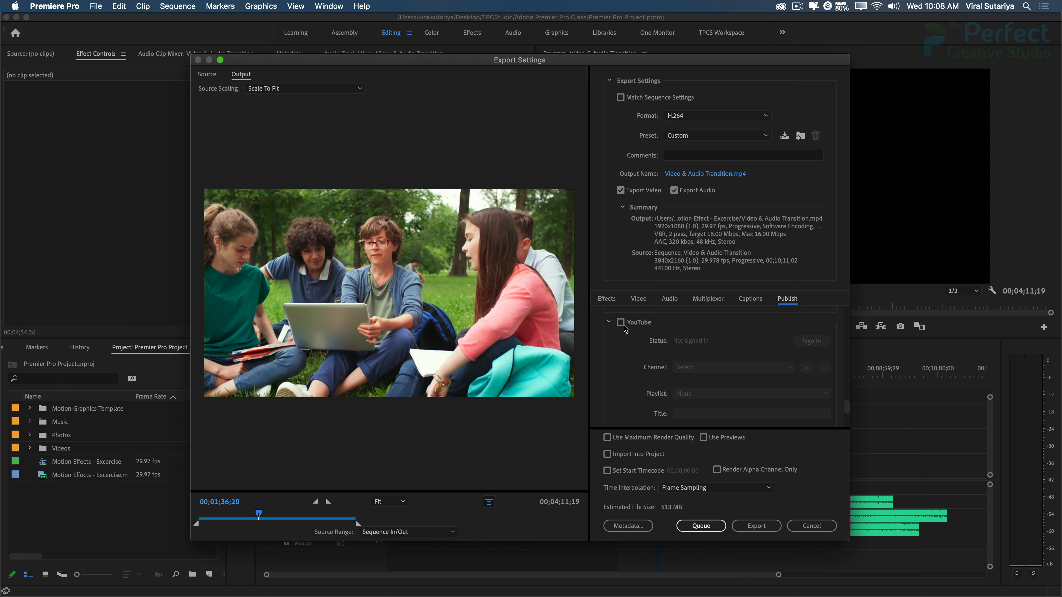
Try enabling YouTube publishing, review its channel, playlist, title, description, privacy and tags options, and disable it again.
{"action": "left_click", "coordinate": [621, 323]}
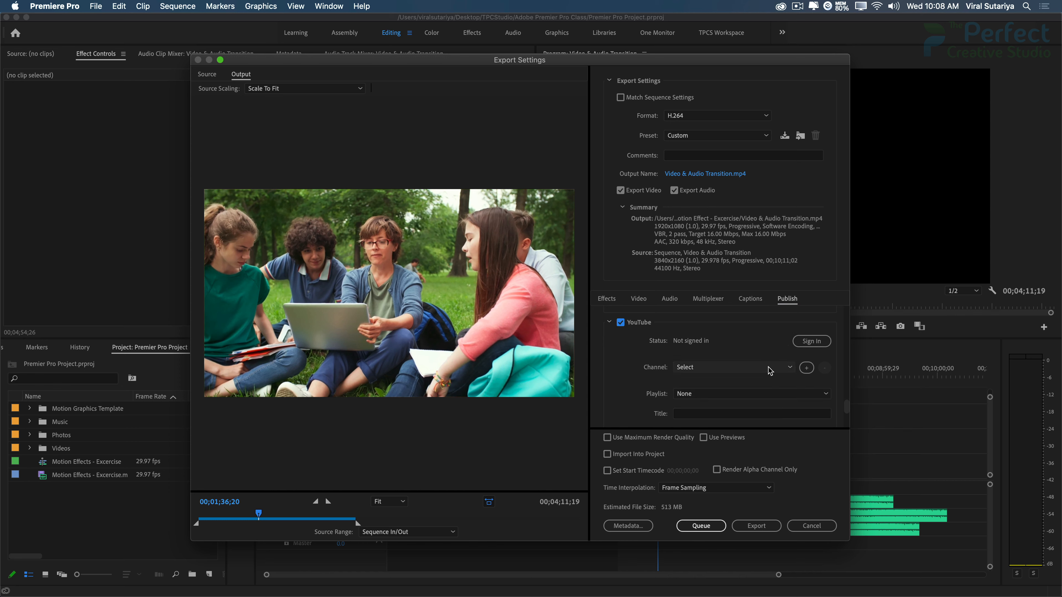
{"action": "scroll", "coordinate": [717, 383], "scroll_direction": "down", "scroll_amount": 4}
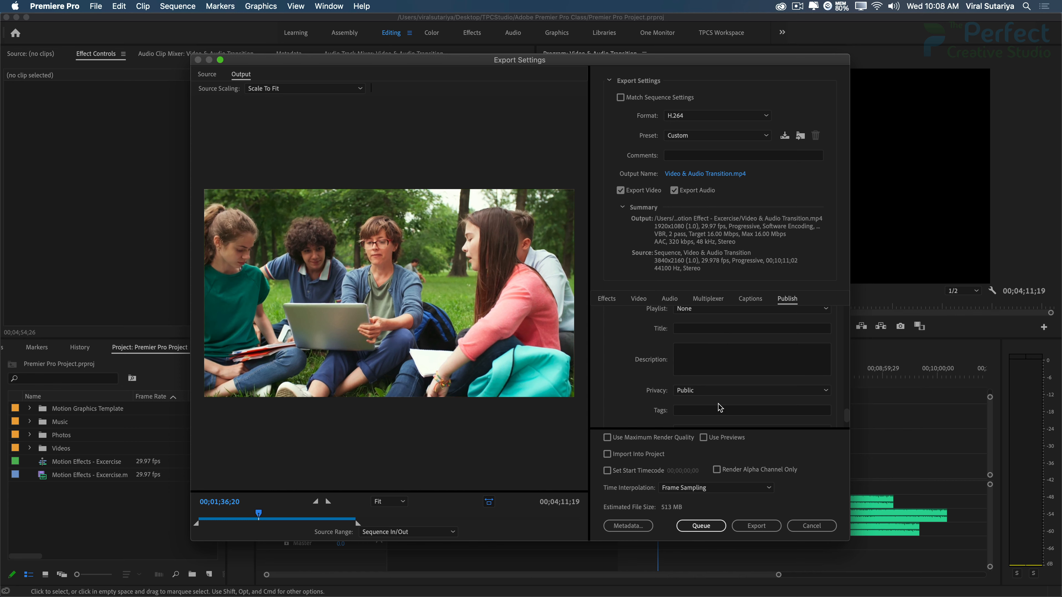
{"action": "scroll", "coordinate": [721, 408], "scroll_direction": "up", "scroll_amount": 4}
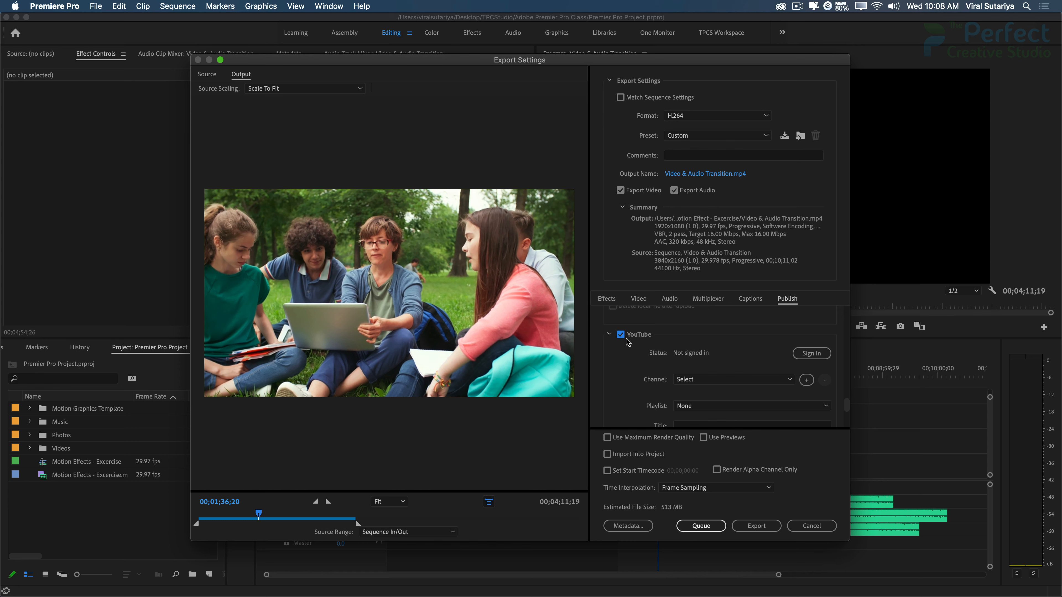
{"action": "left_click", "coordinate": [620, 335]}
{"action": "scroll", "coordinate": [671, 379], "scroll_direction": "up", "scroll_amount": 5}
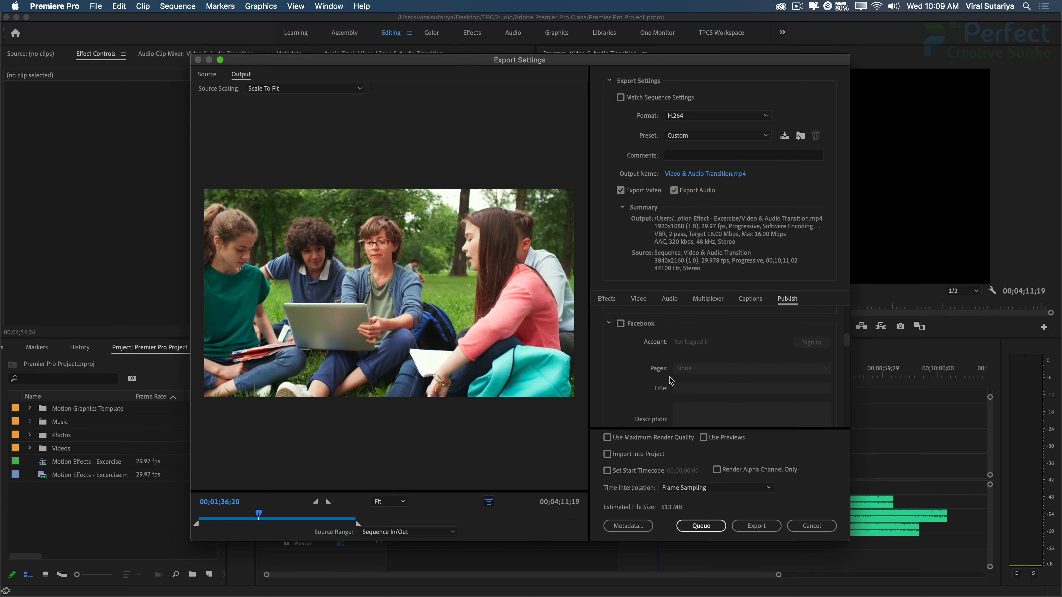
Enable Use Maximum Render Quality for the export and send it to the Adobe Media Encoder queue.
{"action": "left_click", "coordinate": [642, 298]}
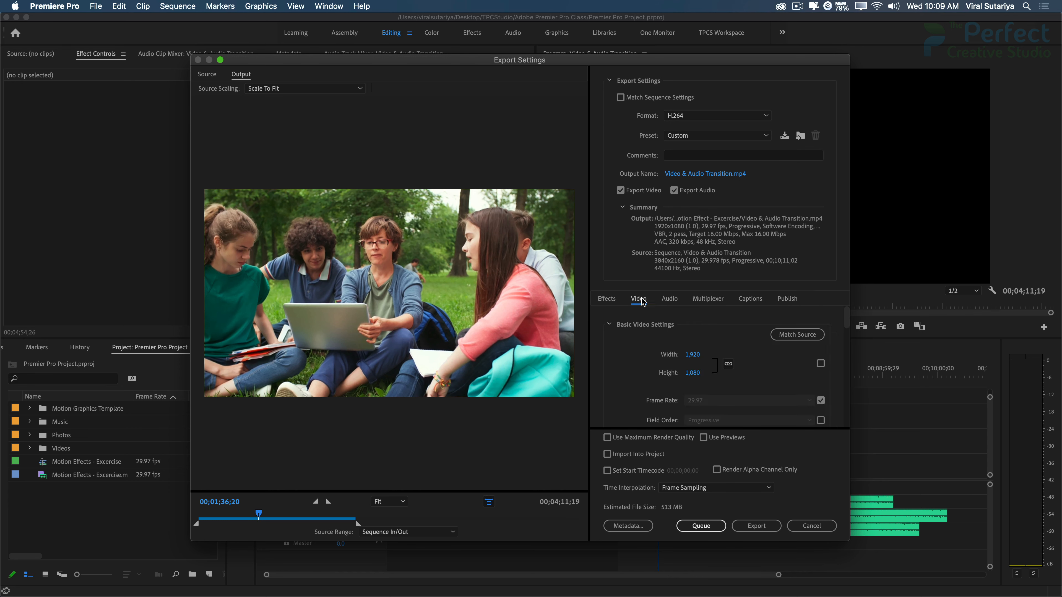
{"action": "left_click", "coordinate": [611, 438]}
{"action": "left_click", "coordinate": [702, 526]}
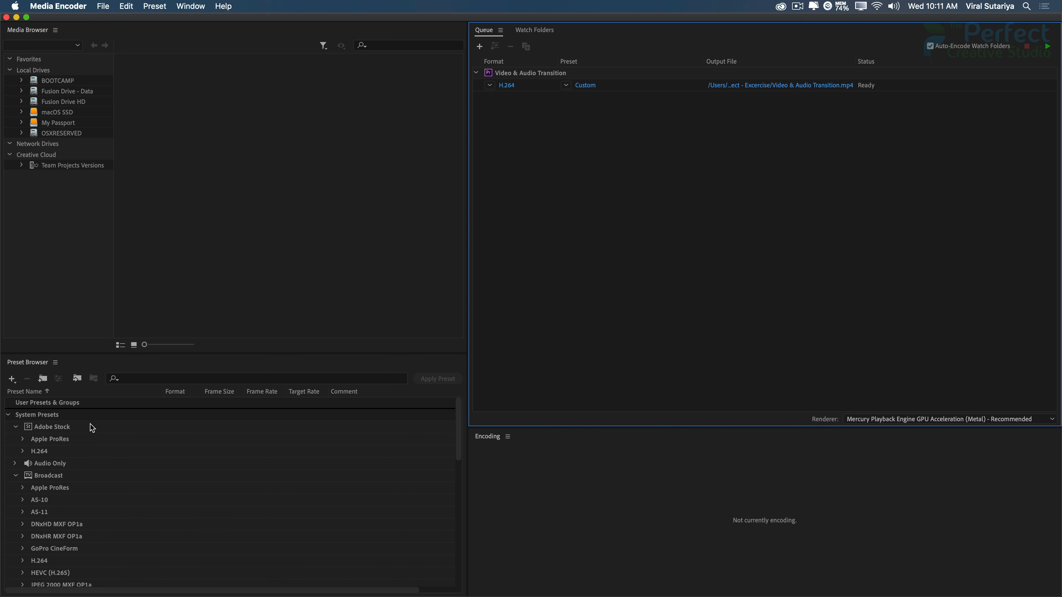
Browse the system presets and view the export settings of the queued Video & Audio Transition job, cancelling without changes.
{"action": "scroll", "coordinate": [74, 515], "scroll_direction": "down", "scroll_amount": 10}
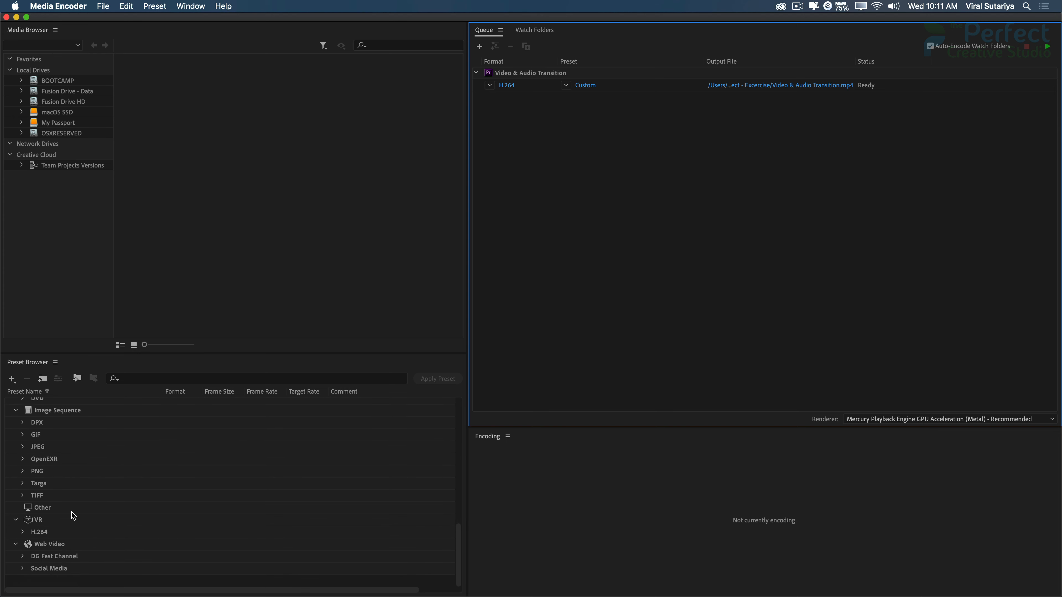
{"action": "left_click", "coordinate": [509, 86]}
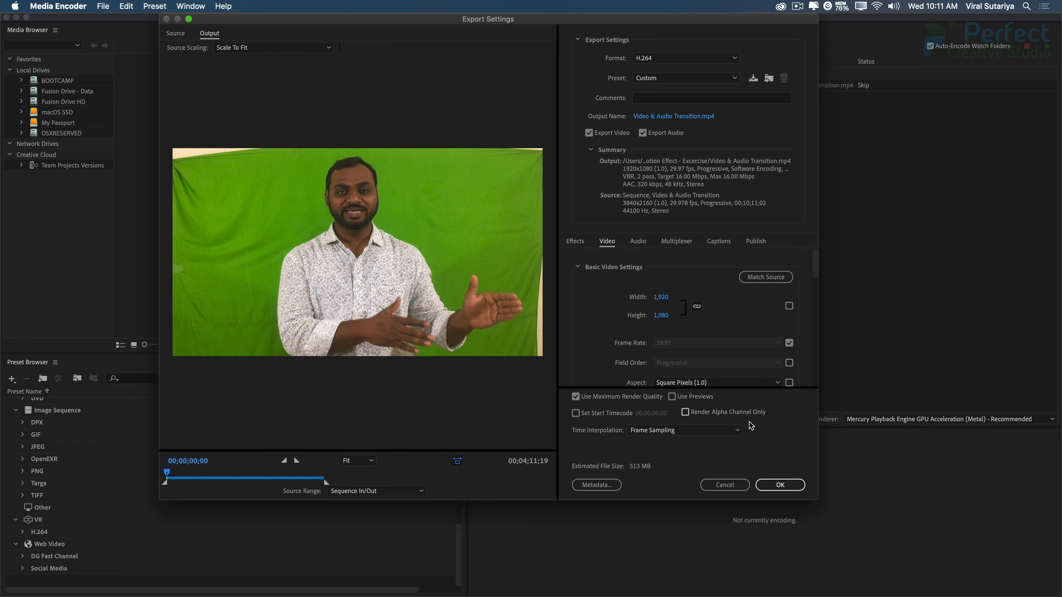
{"action": "left_click", "coordinate": [736, 486]}
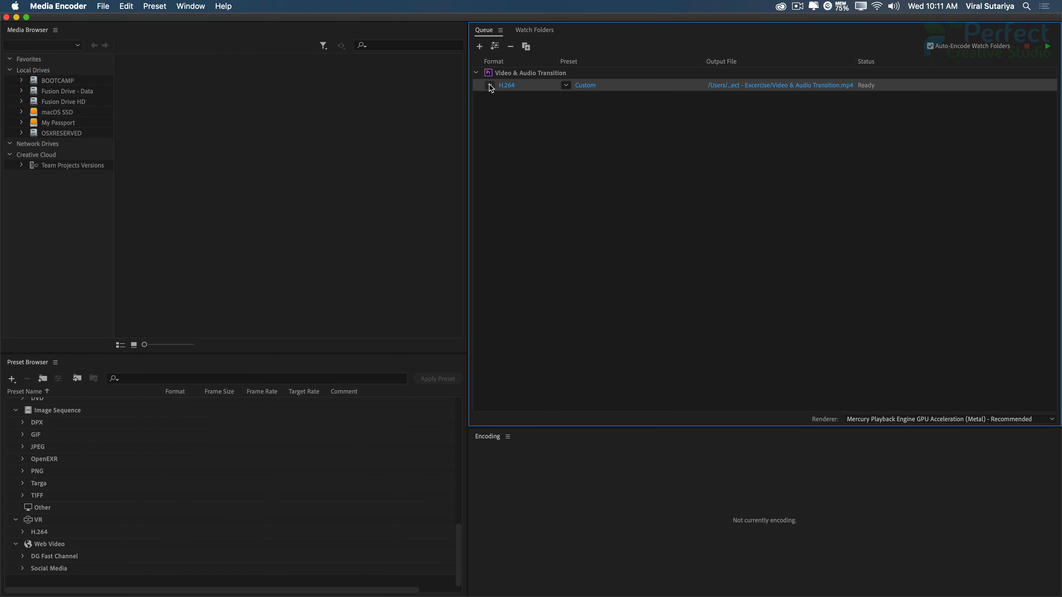
Review the formats and presets available for the queued job, keeping H.264 and Custom.
{"action": "left_click", "coordinate": [490, 85]}
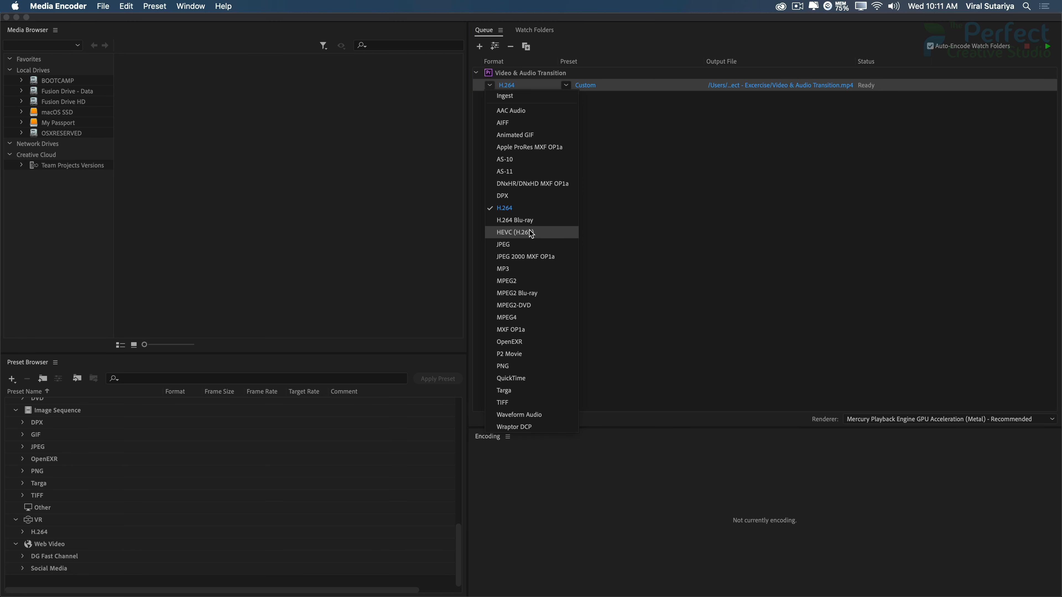
{"action": "left_click", "coordinate": [665, 218]}
{"action": "left_click", "coordinate": [566, 85]}
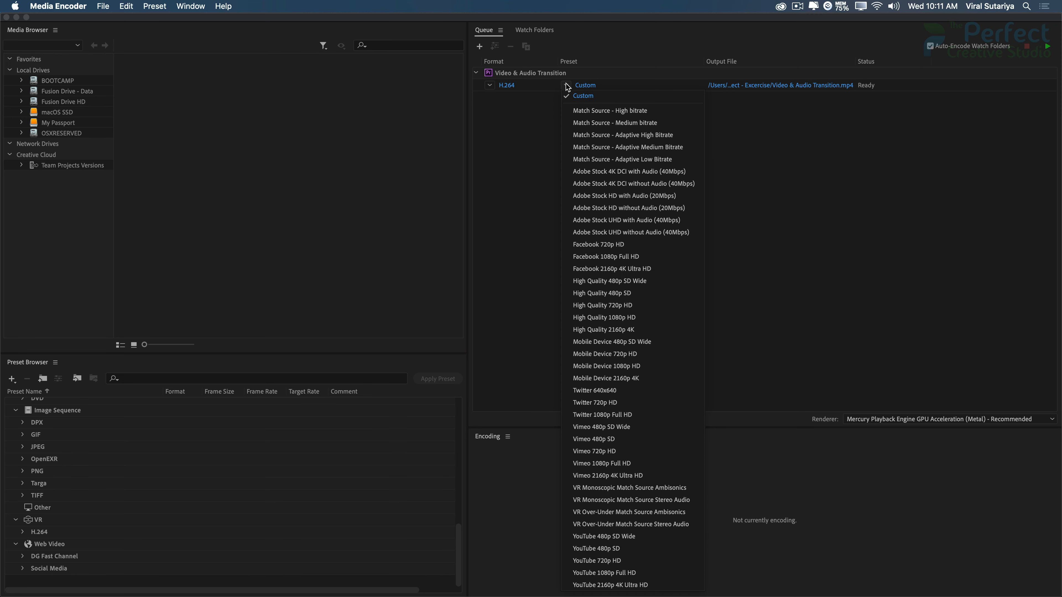
{"action": "left_click", "coordinate": [765, 165]}
View the queued job's Custom preset settings and its output file name and location, cancelling both without changes.
{"action": "left_click", "coordinate": [585, 85]}
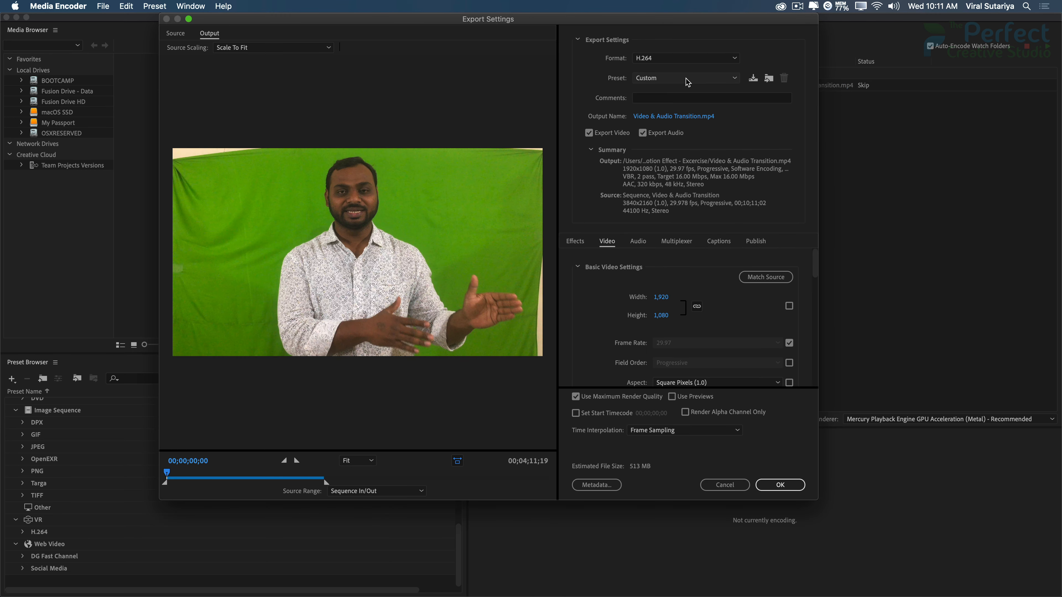
{"action": "left_click", "coordinate": [725, 485]}
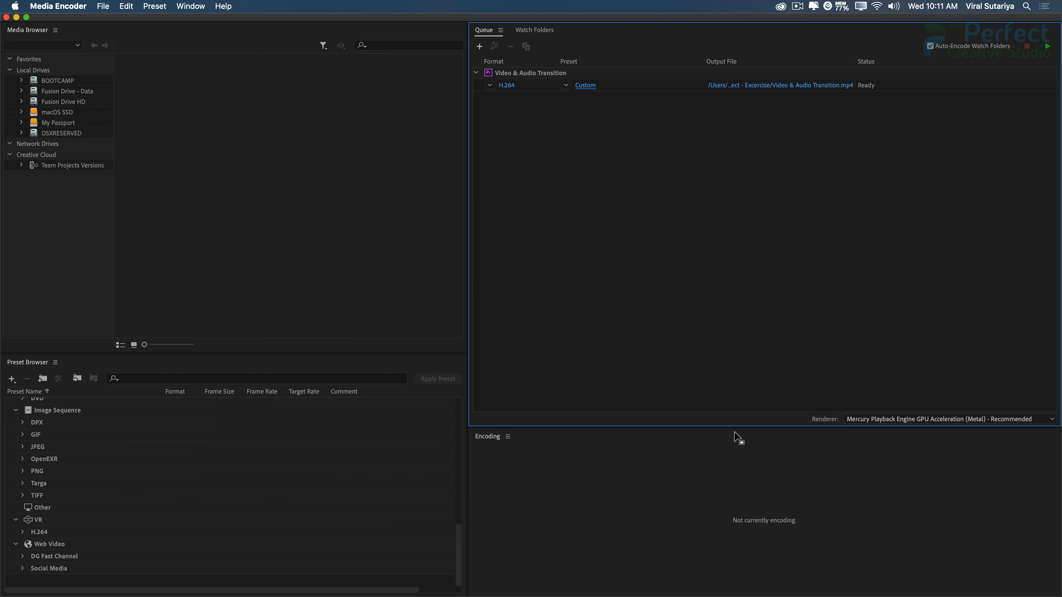
{"action": "left_click", "coordinate": [758, 86]}
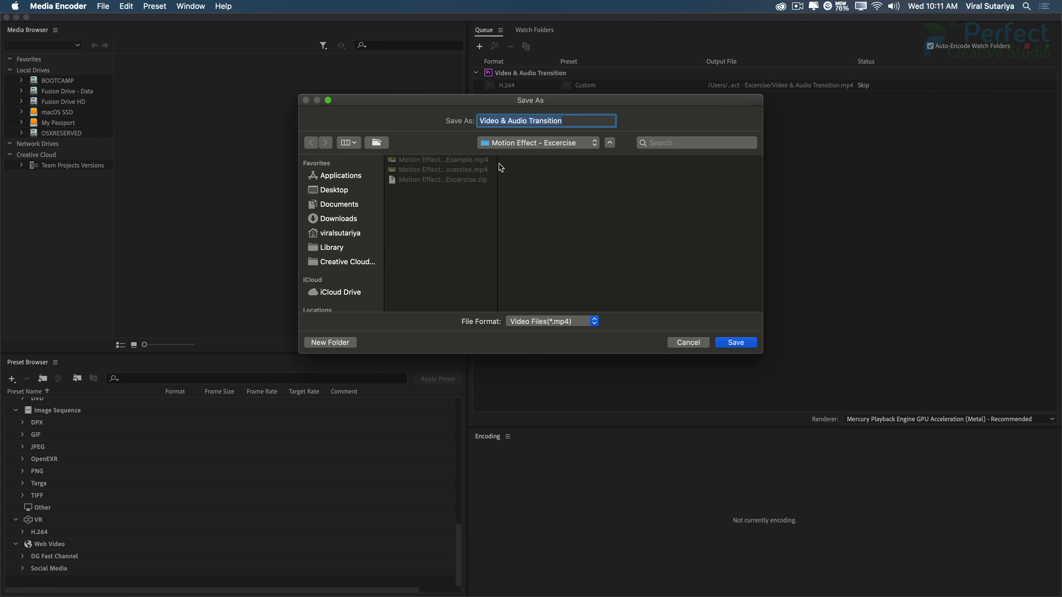
{"action": "left_click", "coordinate": [687, 343]}
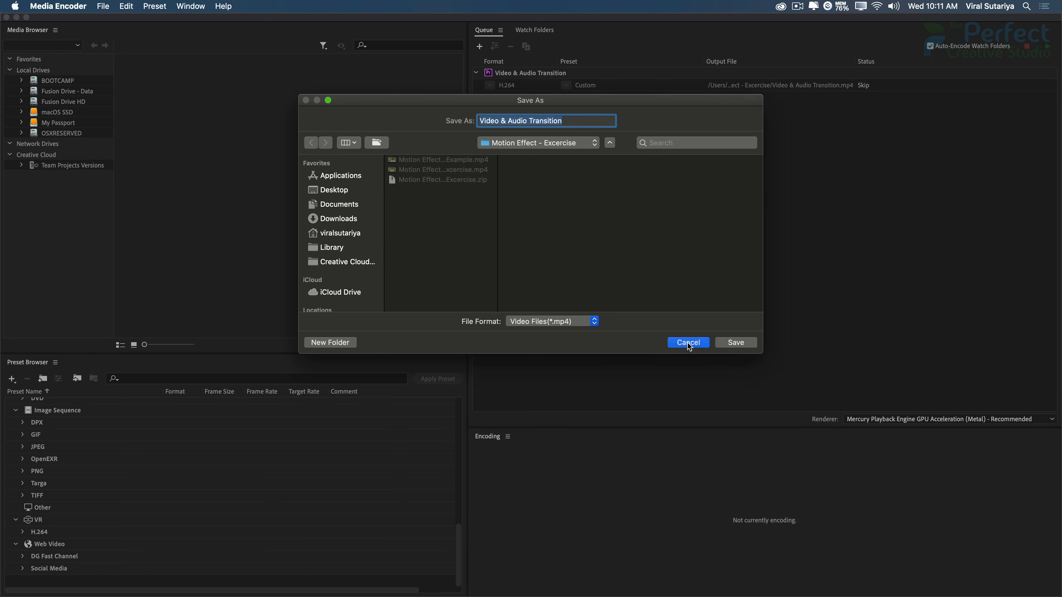